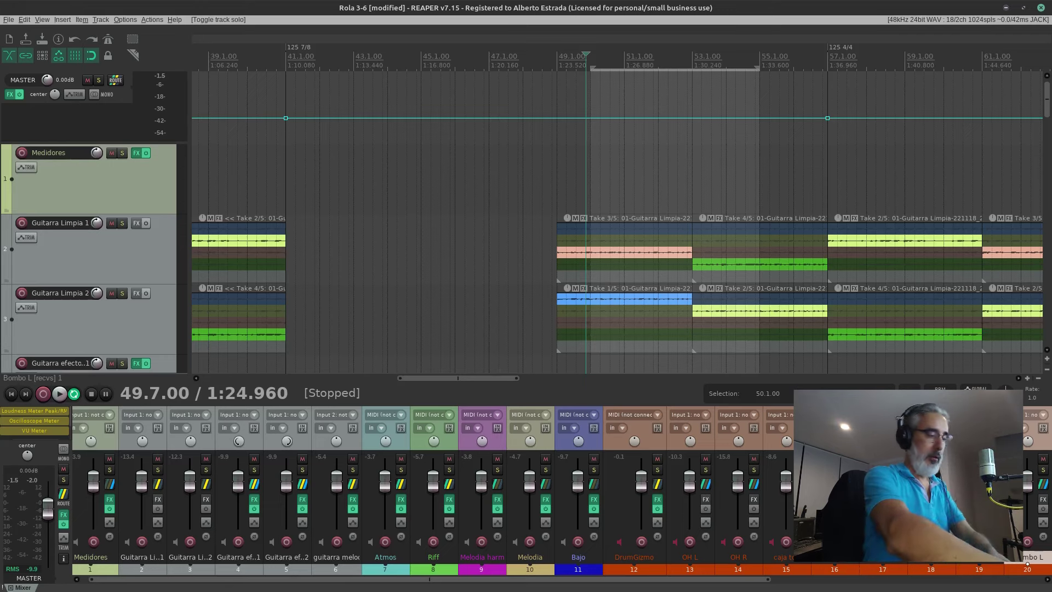
Solo the Bombo L track.
scroll(125, 239, down, 4)
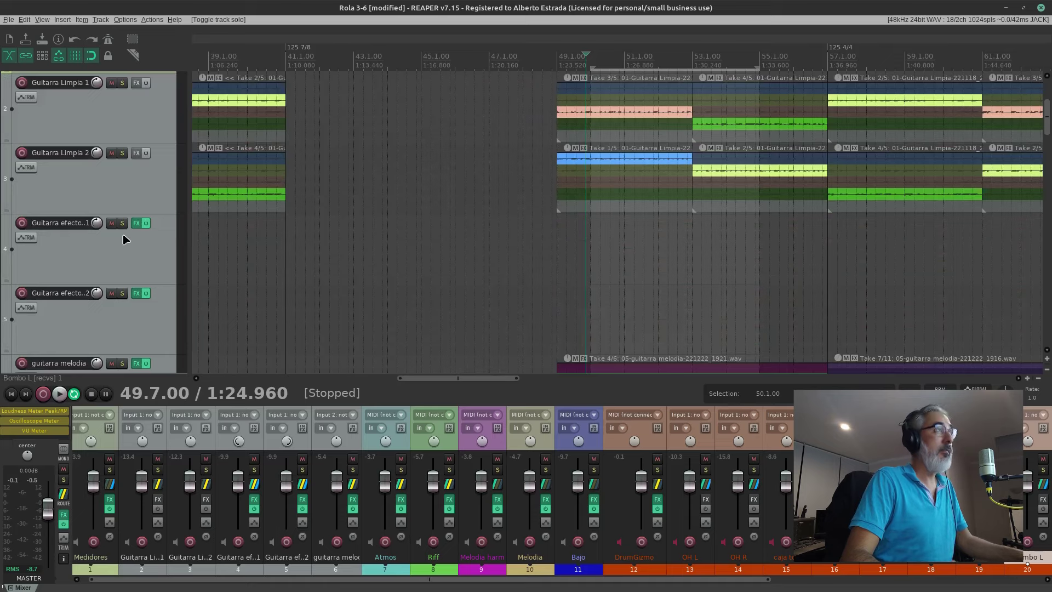
scroll(125, 239, down, 11)
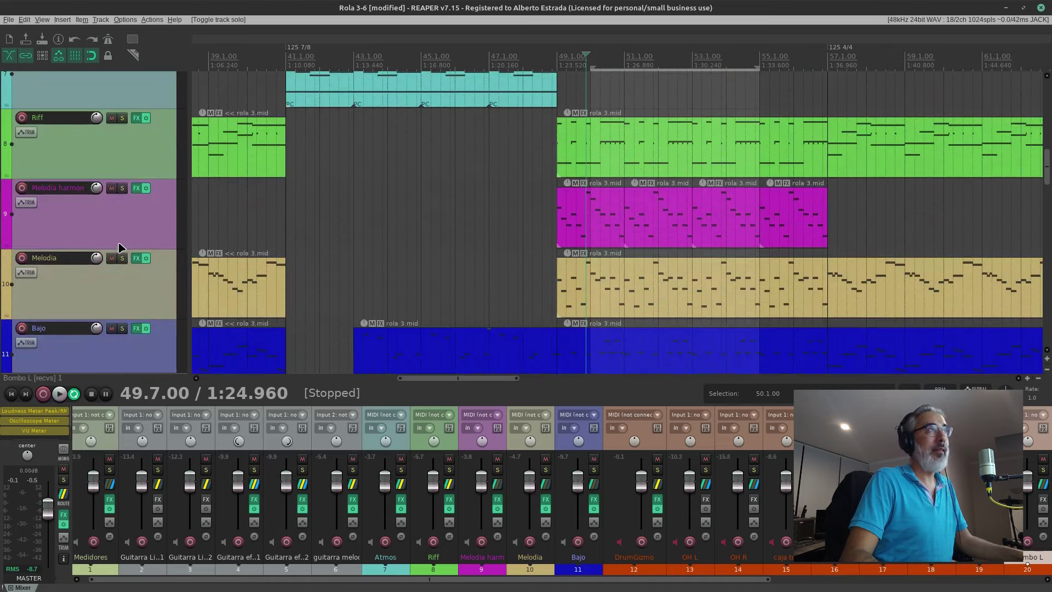
scroll(121, 247, down, 14)
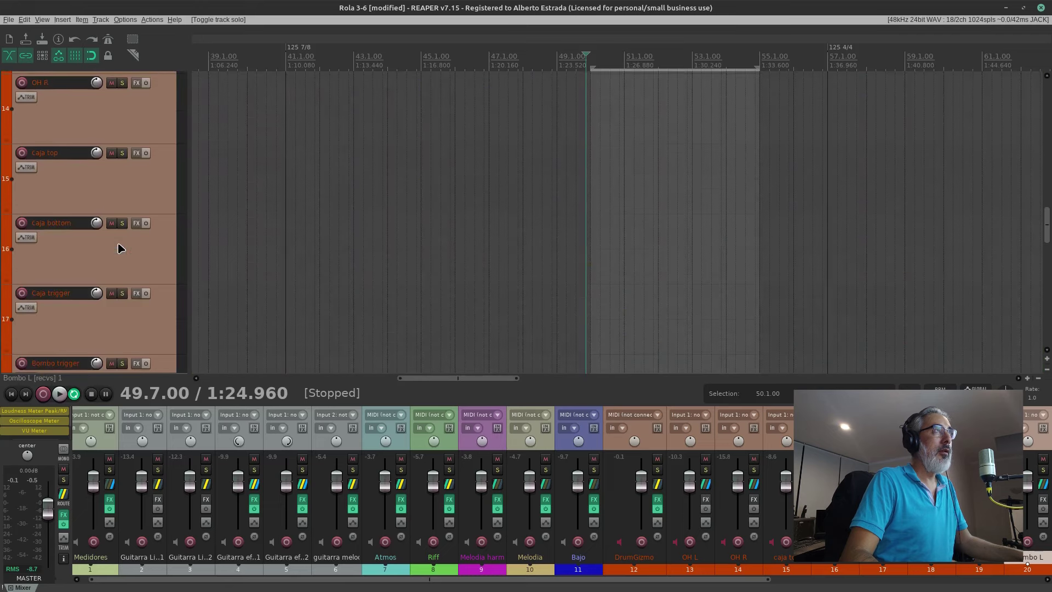
scroll(122, 248, down, 6)
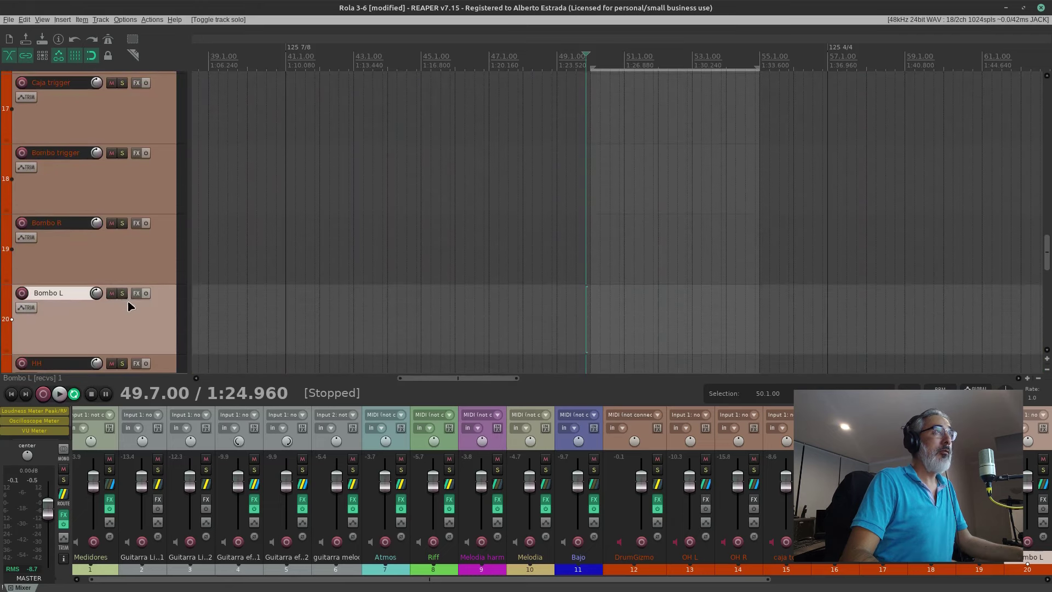
click(122, 294)
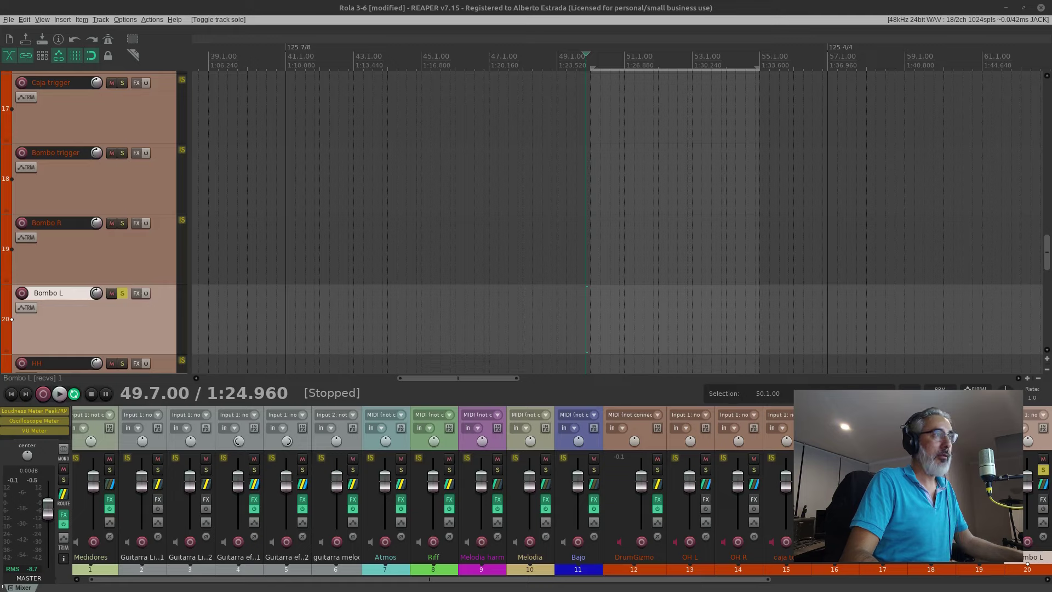
Switch to the browser and review the Aasimonster drum kit's components, photo, license and downloads on the DrumGizmo wiki.
key(alt+Tab)
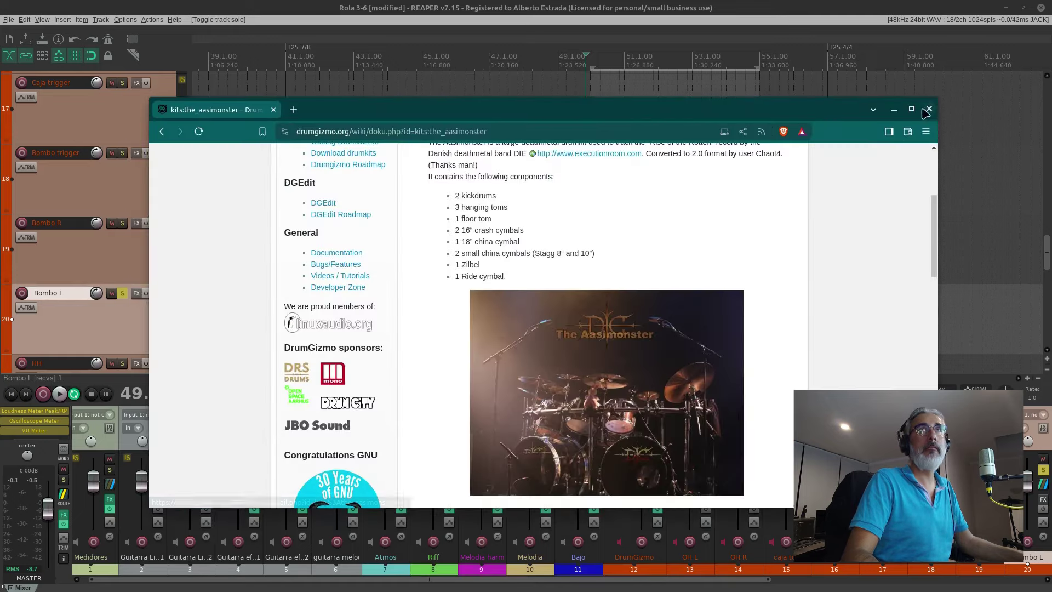
click(911, 109)
scroll(370, 392, up, 3)
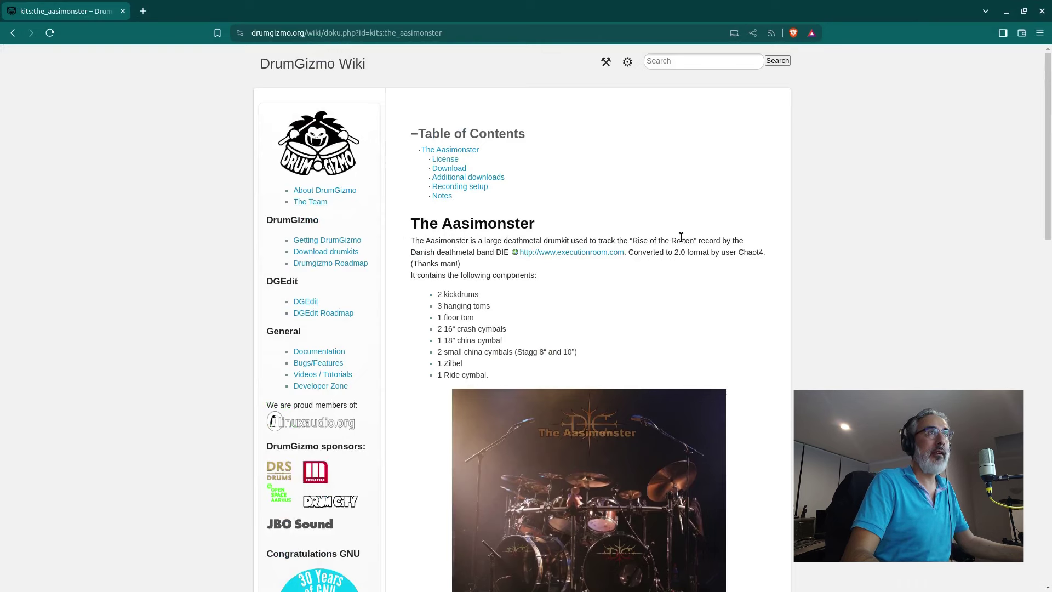
scroll(719, 270, down, 5)
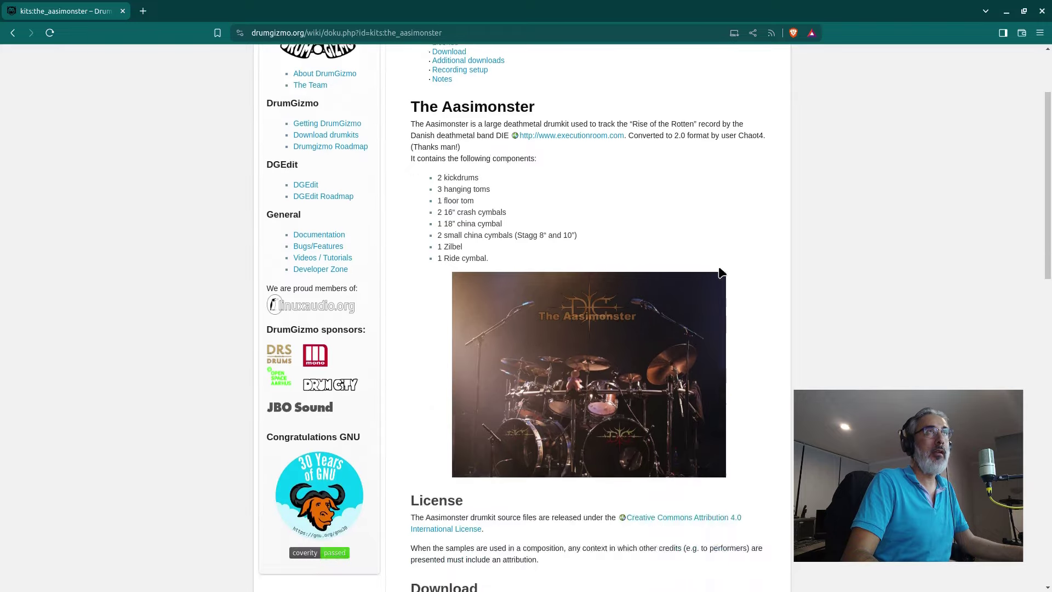
scroll(500, 217, up, 2)
scroll(698, 314, down, 3)
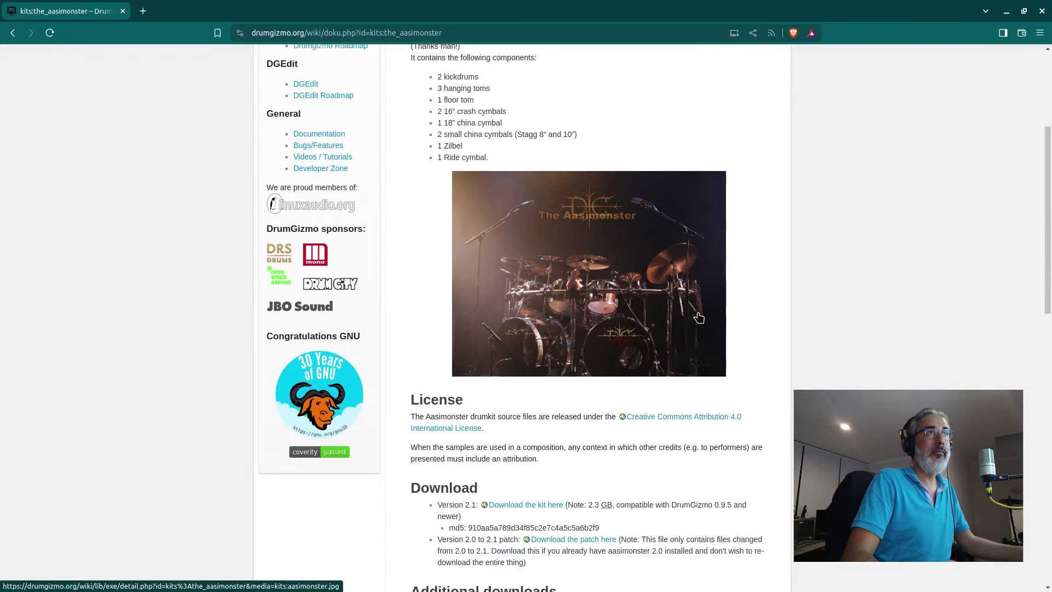
scroll(697, 315, up, 1)
scroll(721, 289, down, 5)
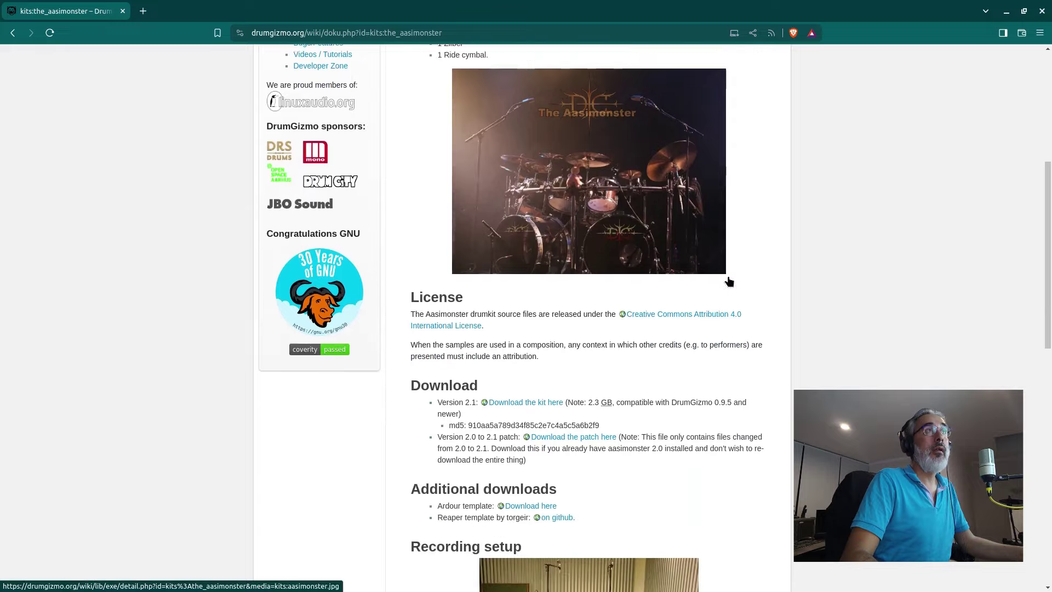
Read the Recording setup section, highlighting the kick drum notes and the "Speed Metal" sample, and close the browser.
scroll(744, 244, down, 6)
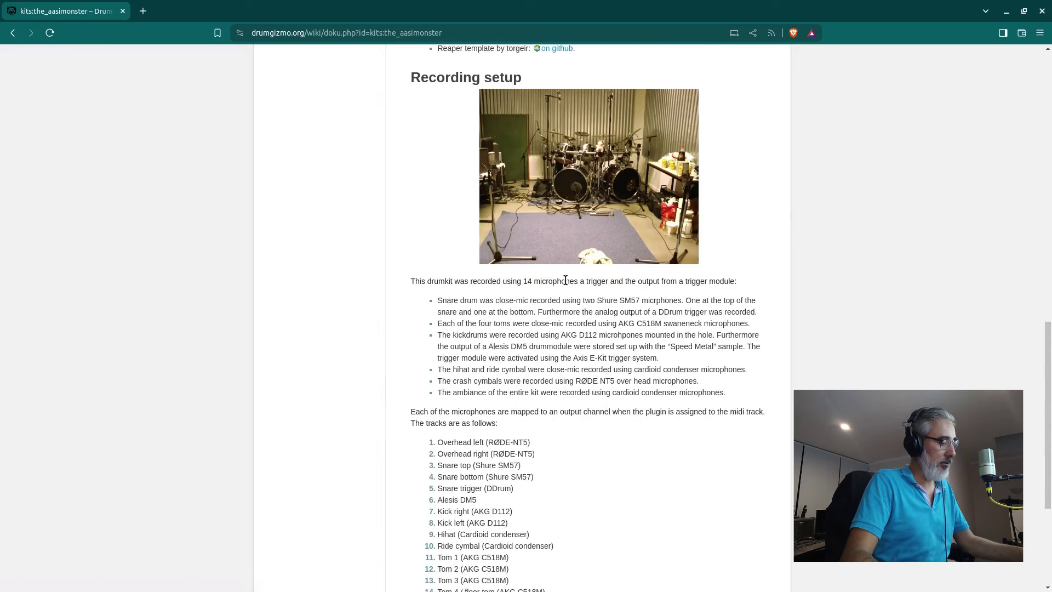
scroll(566, 282, down, 1)
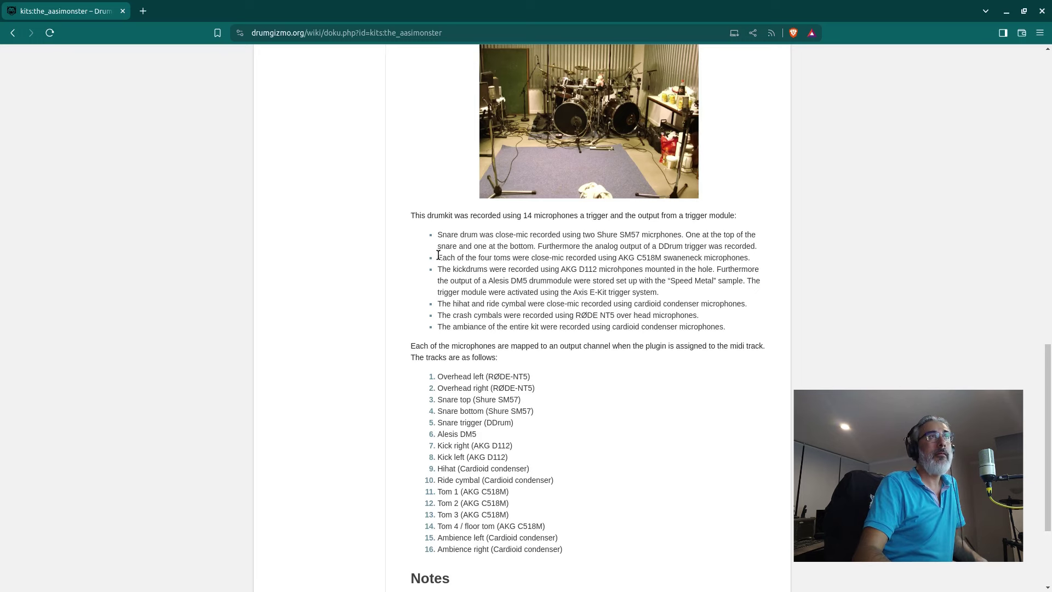
drag(437, 269, 685, 296)
click(678, 292)
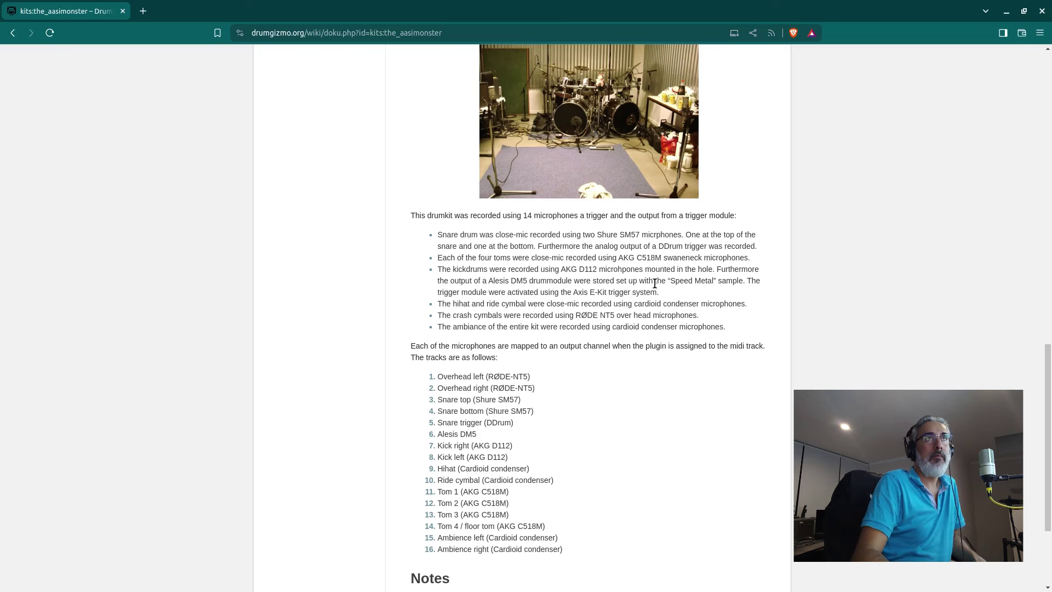
drag(674, 283, 716, 283)
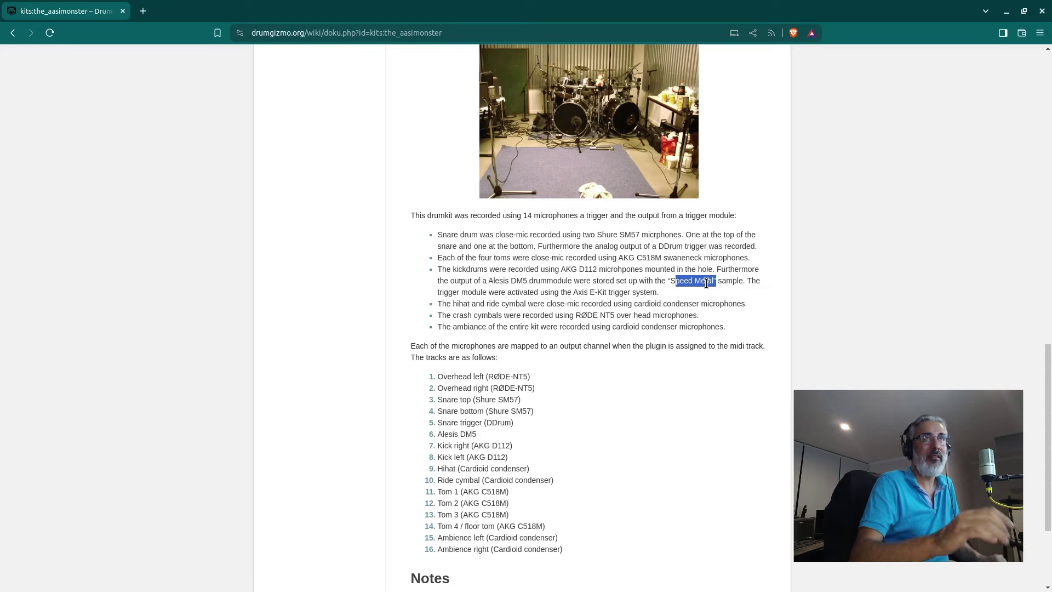
click(582, 426)
scroll(582, 426, down, 1)
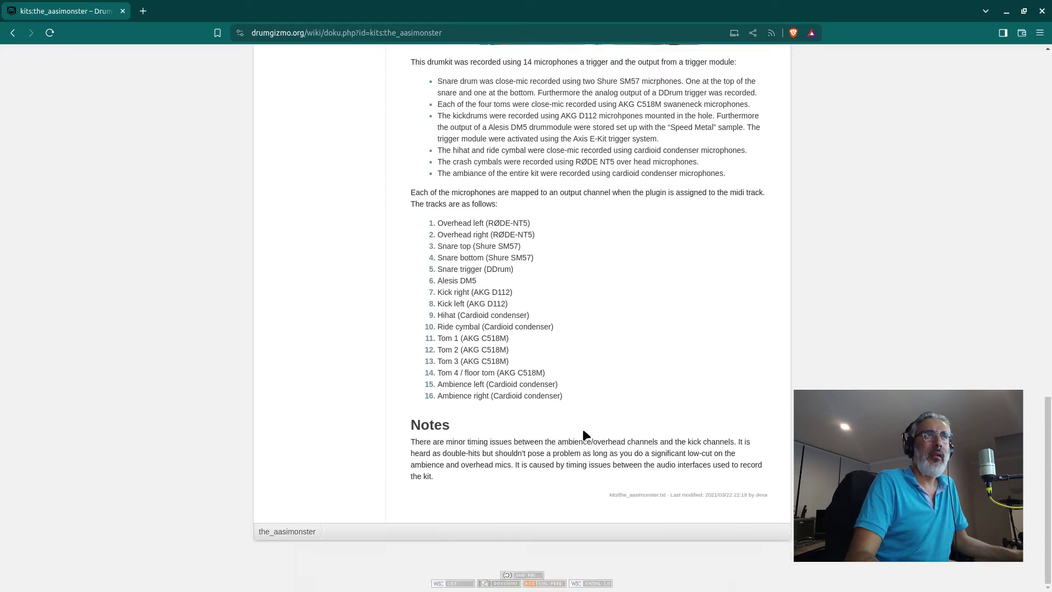
scroll(551, 469, up, 3)
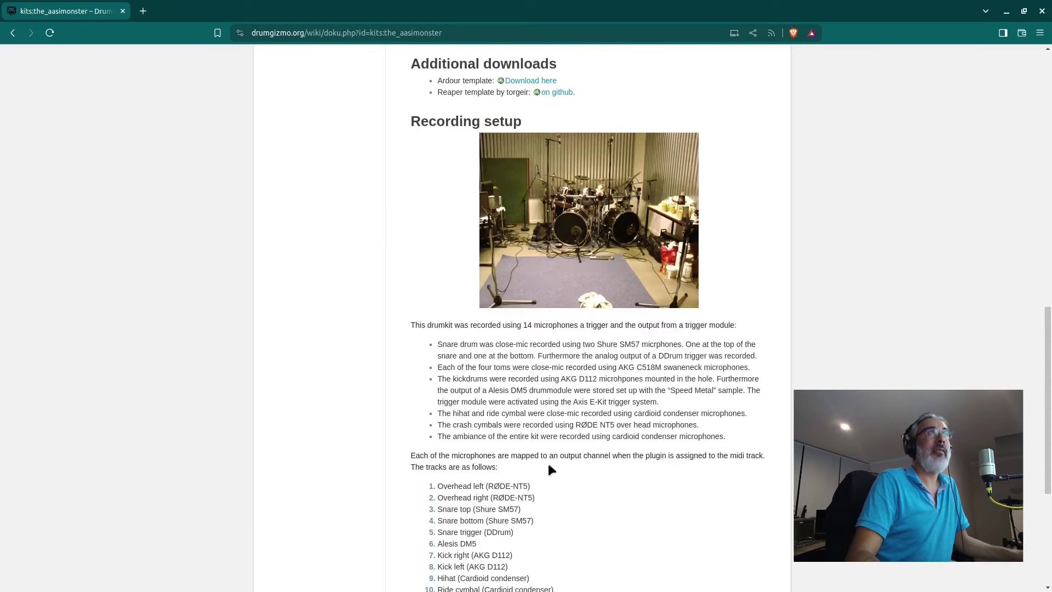
click(1042, 11)
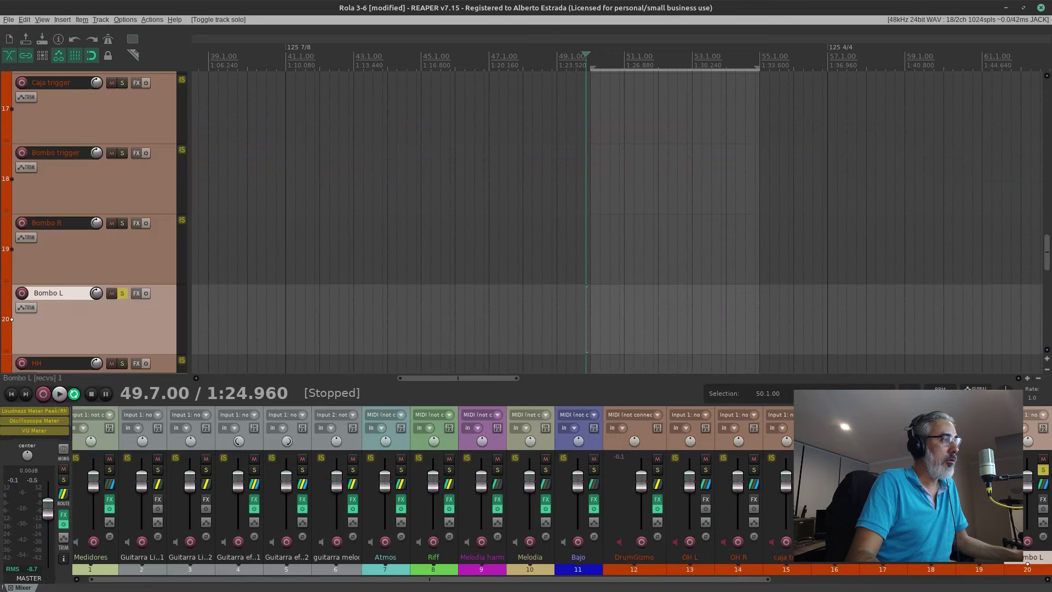
Play the soloed left kick and raise the master volume to about +9.26 dB, stopping playback when done.
click(59, 394)
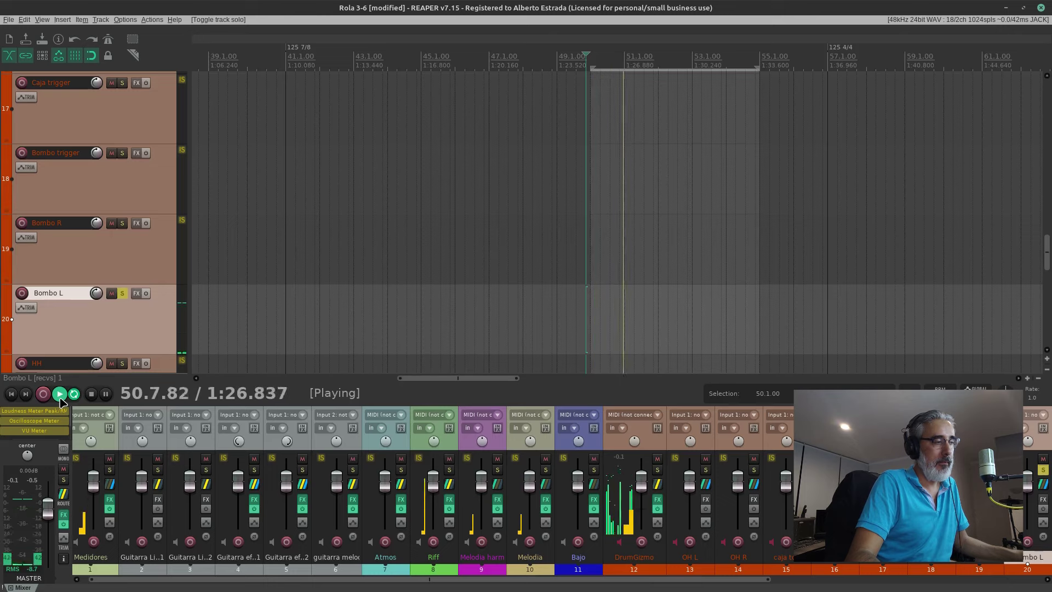
click(91, 394)
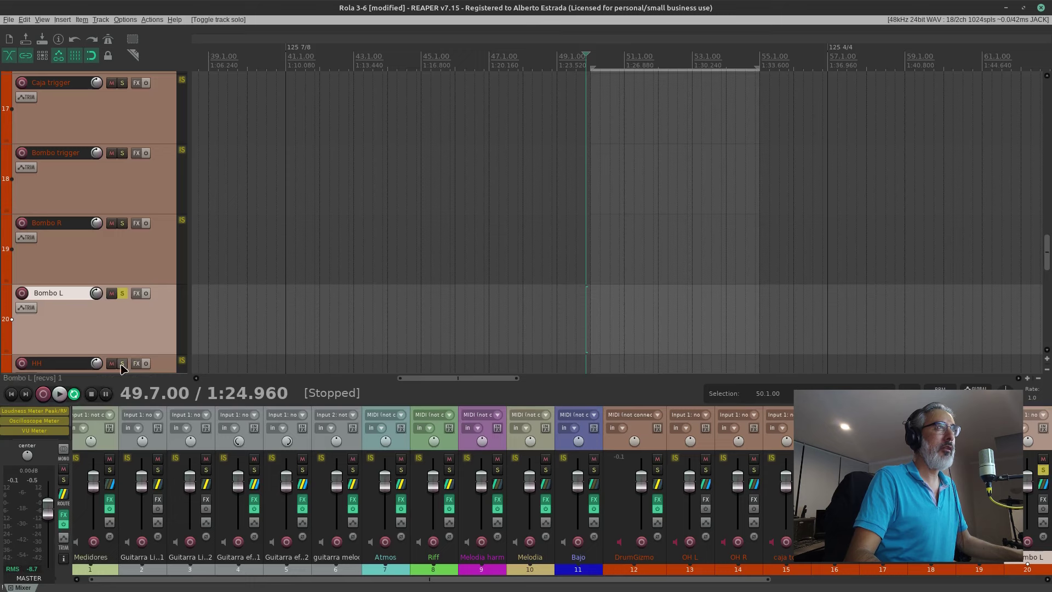
click(60, 394)
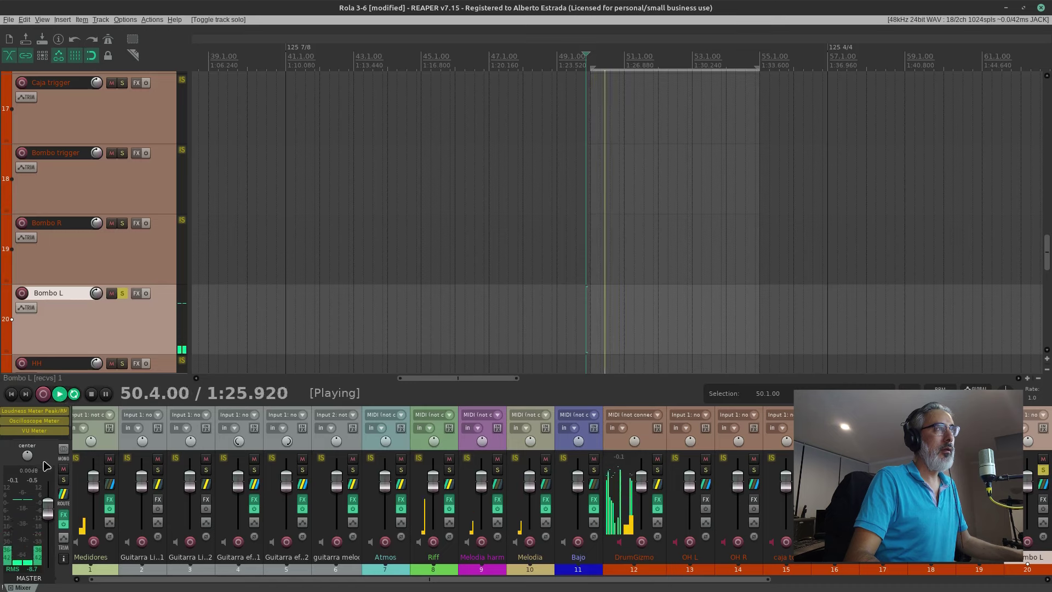
mouse_move(52, 511)
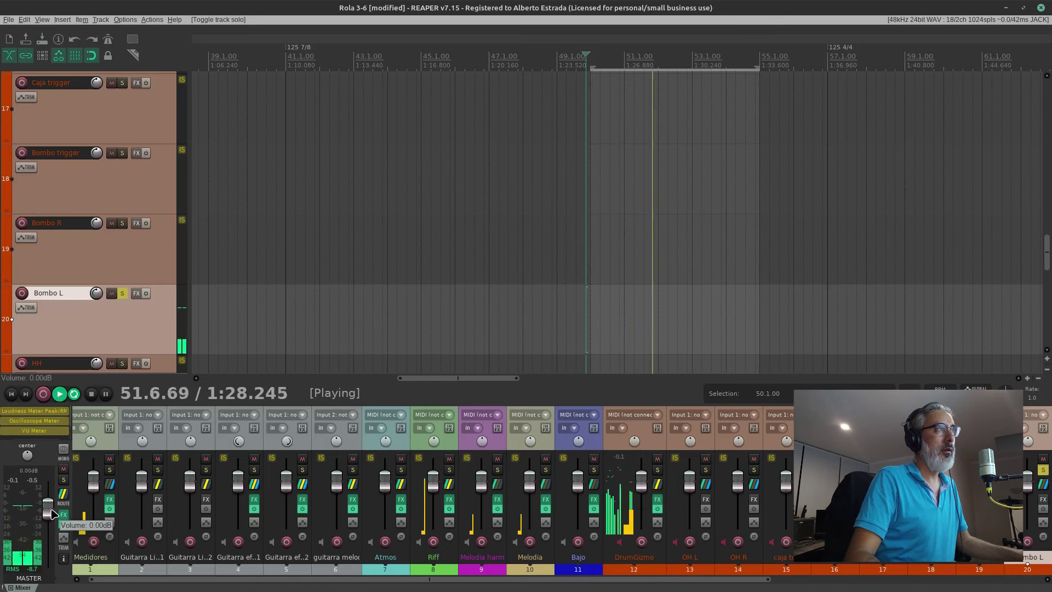
drag(52, 511, 47, 497)
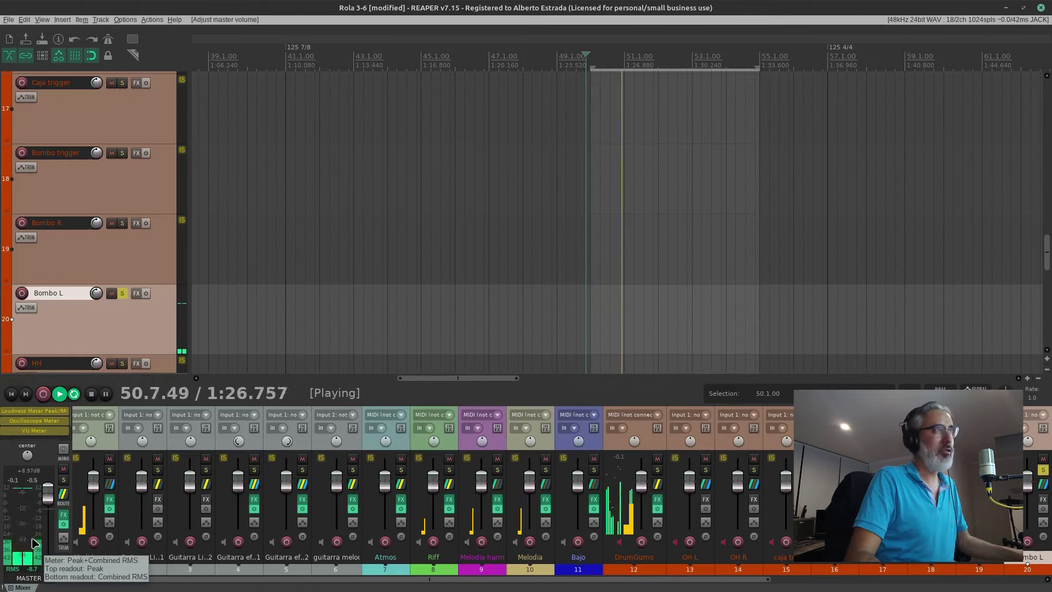
drag(43, 508, 48, 498)
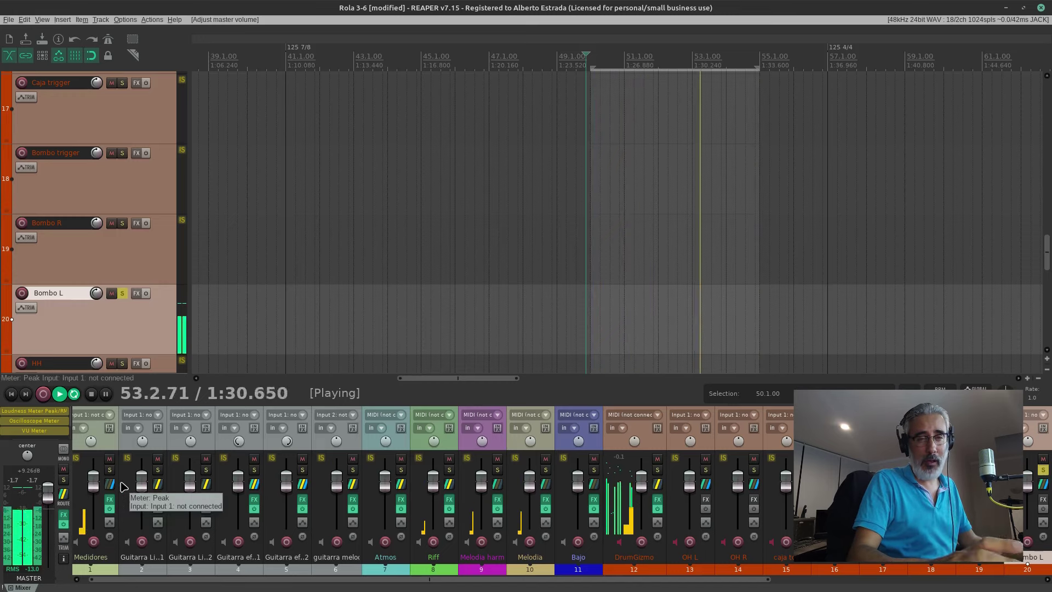
key(space)
Add ReaEQ to the Bombo L track and play the soloed kick to examine its frequency spectrum.
scroll(873, 571, right, 2)
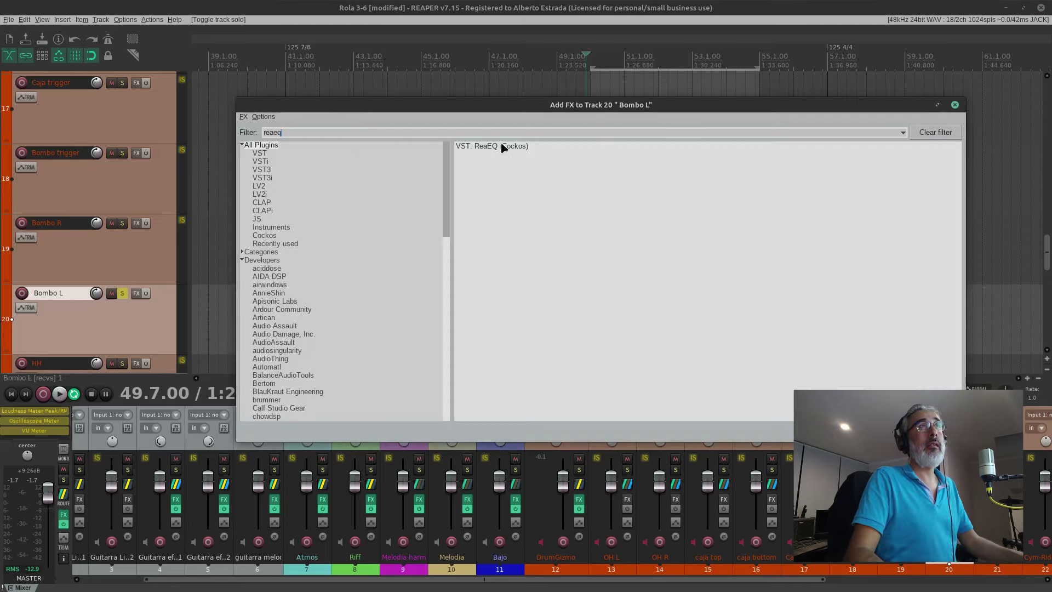
double_click(502, 145)
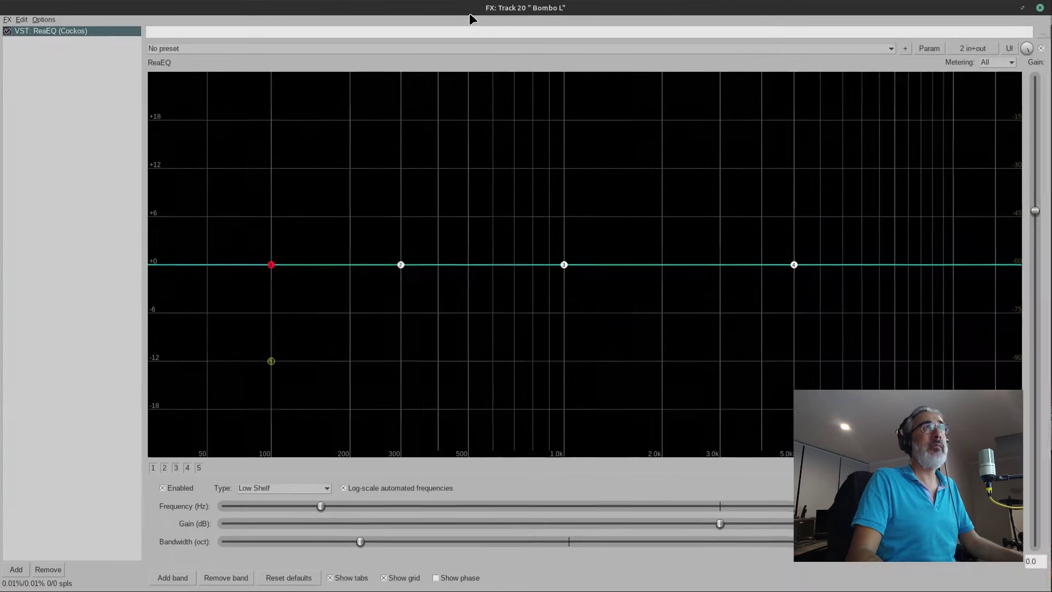
click(471, 17)
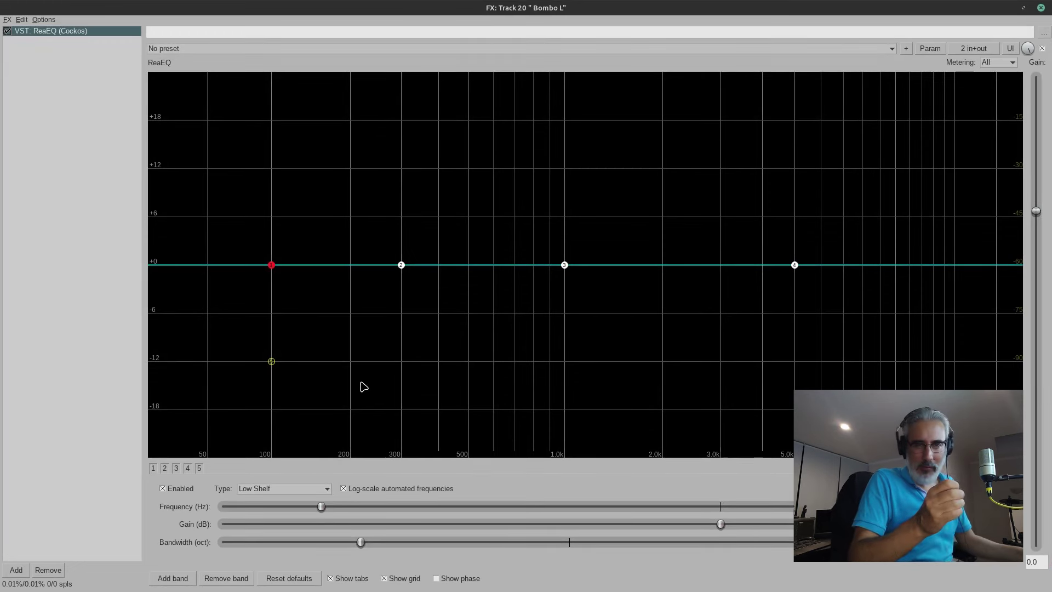
key(space)
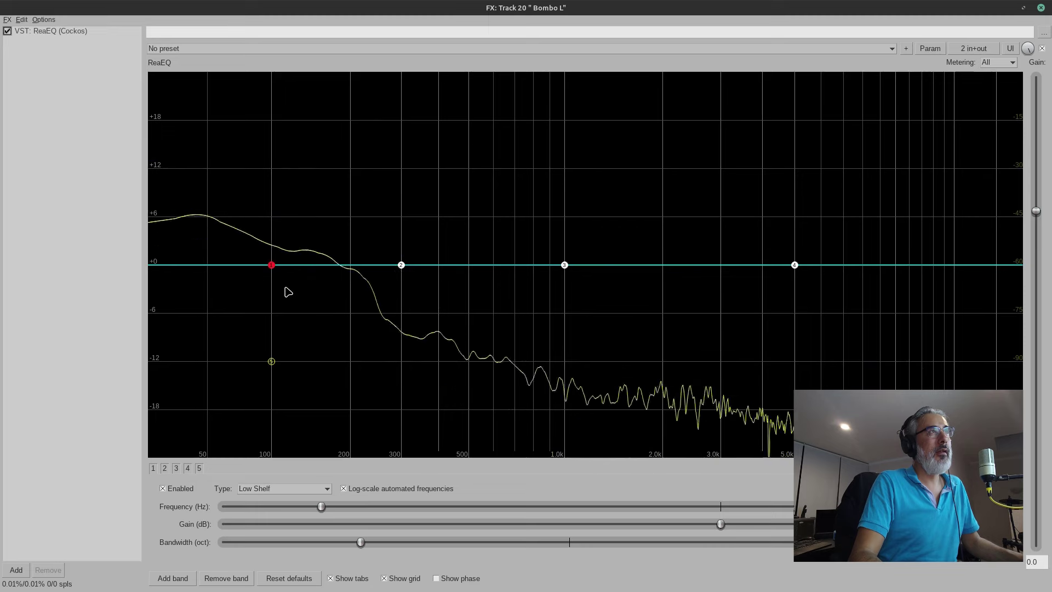
key(space)
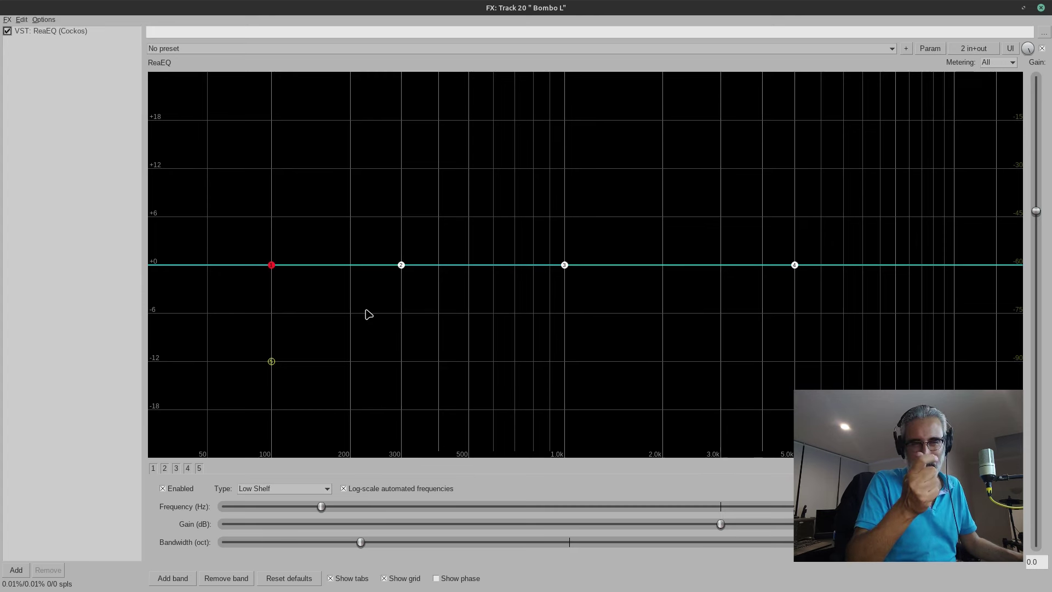
Boost ReaEQ band 2 to about +8.7 dB at 243 Hz and narrow its bandwidth to about 0.49 oct.
click(400, 266)
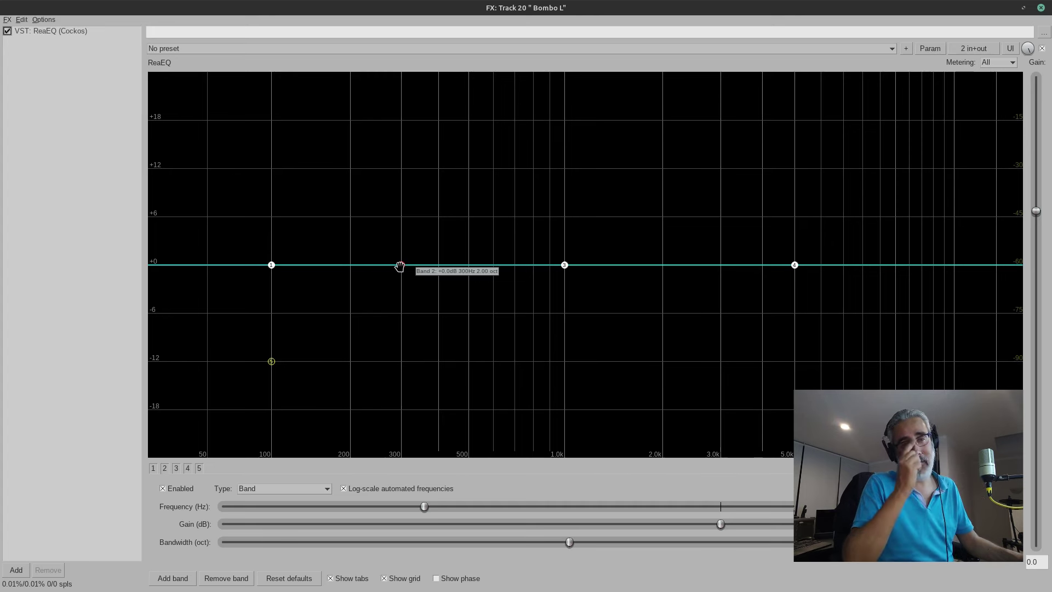
key(space)
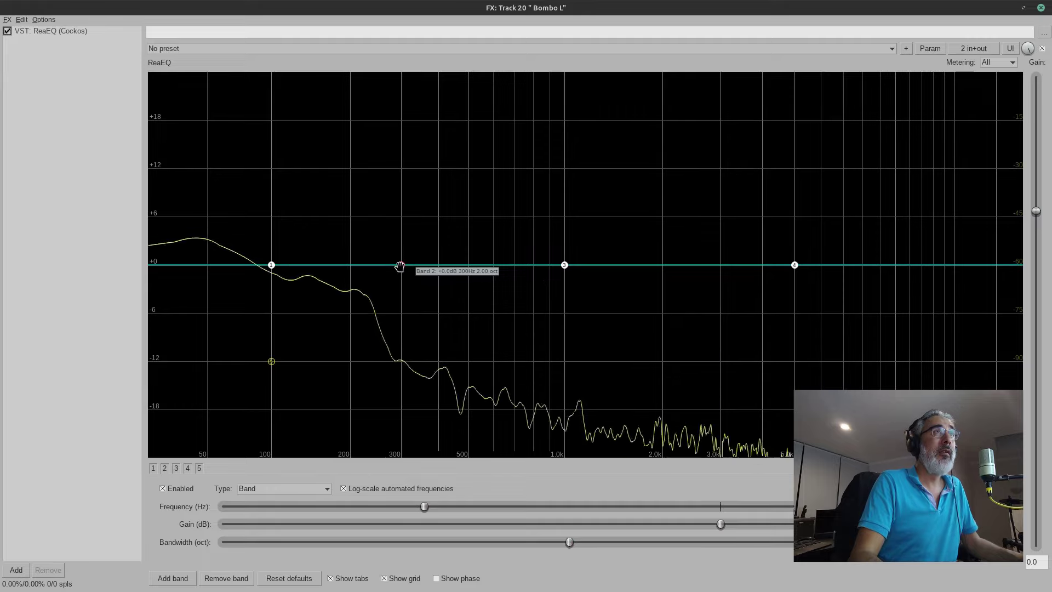
drag(400, 266, 376, 195)
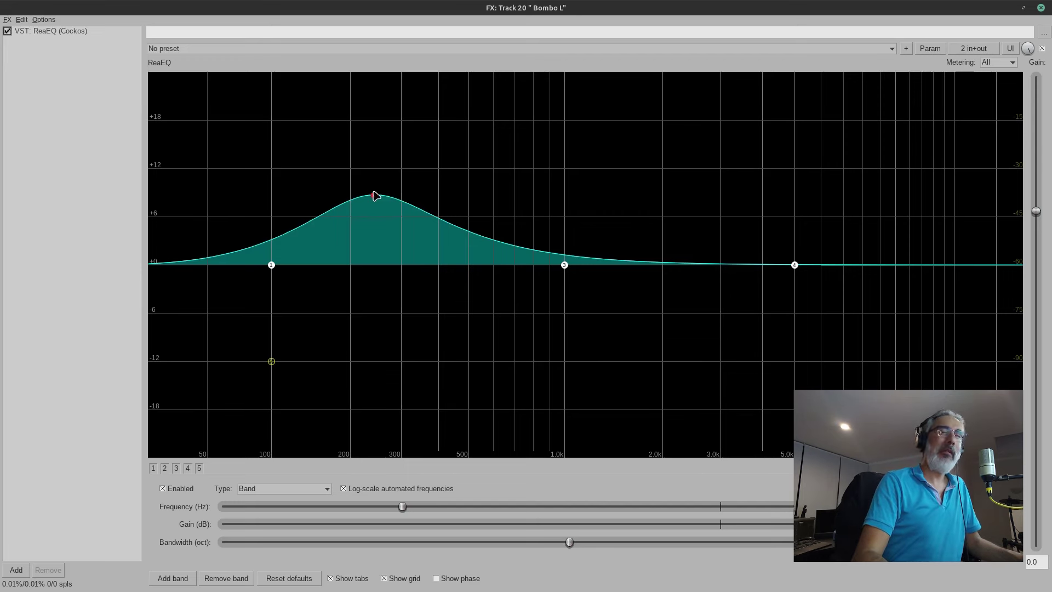
mouse_move(372, 201)
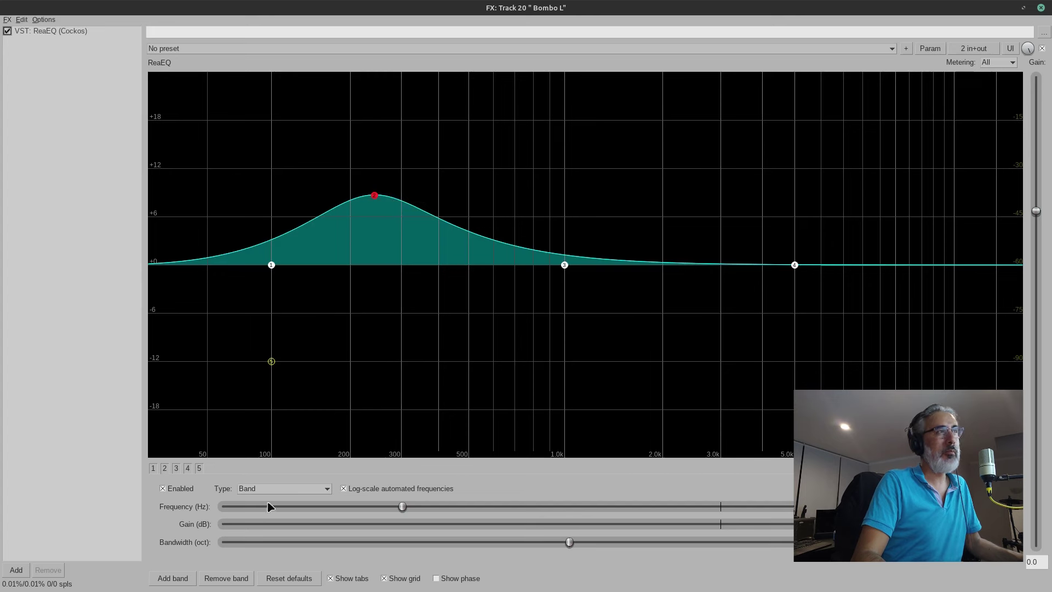
drag(570, 543, 306, 585)
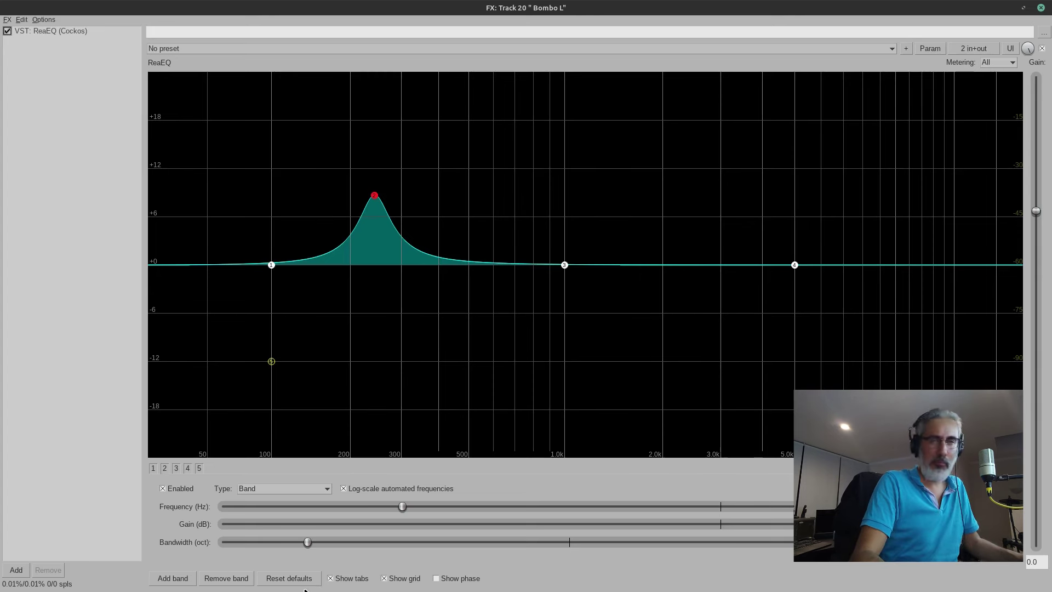
Reduce the gain of ReaEQ band 2 to about +3.5 dB, keeping it near 250 Hz.
mouse_move(376, 200)
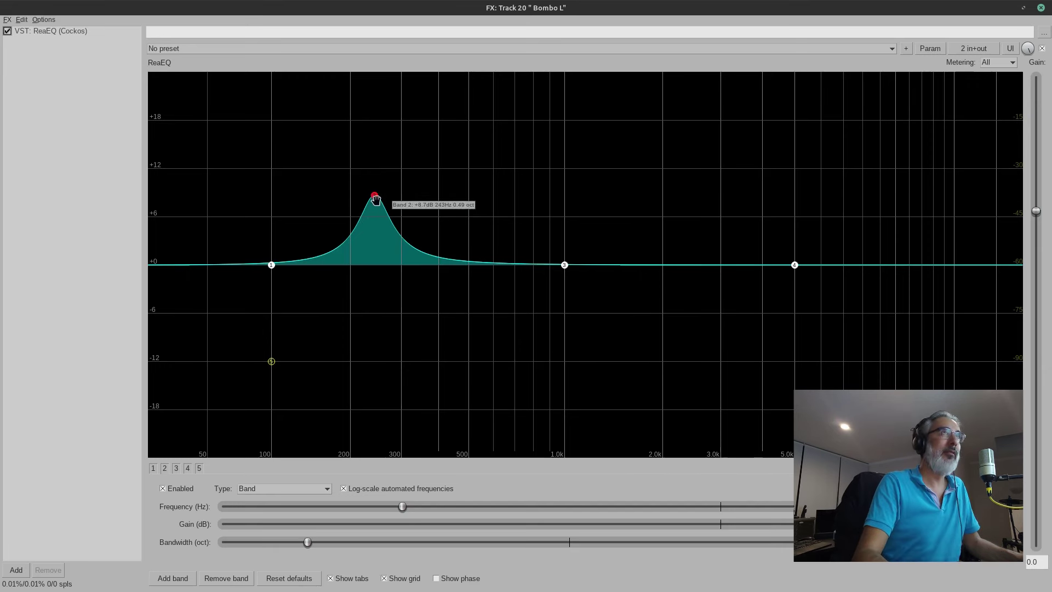
drag(376, 198, 378, 238)
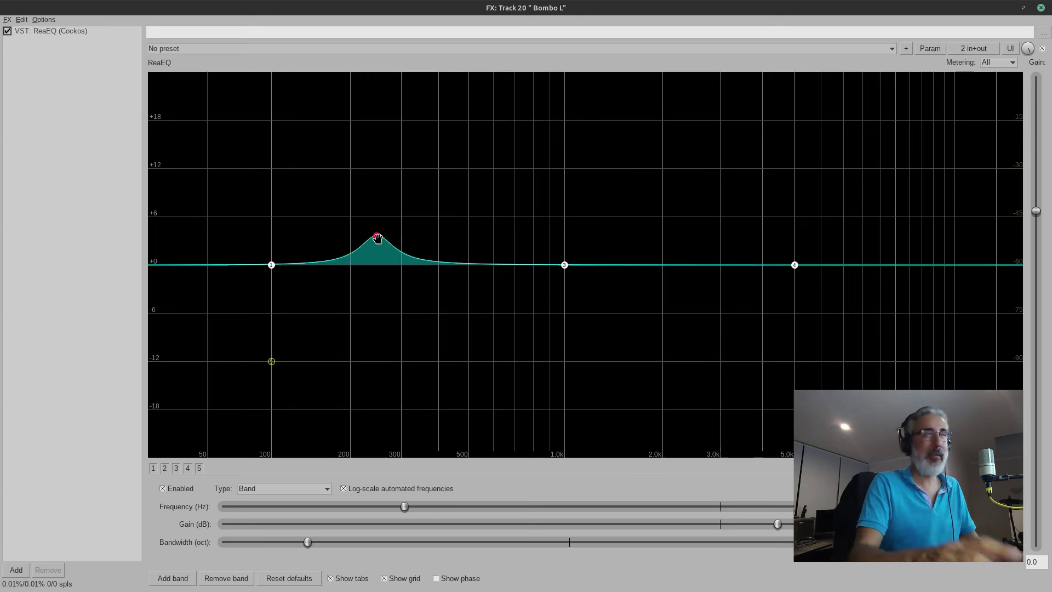
Turn ReaEQ band 2 into a cut of about -9 dB near 247 Hz during playback and narrow its bandwidth.
key(space)
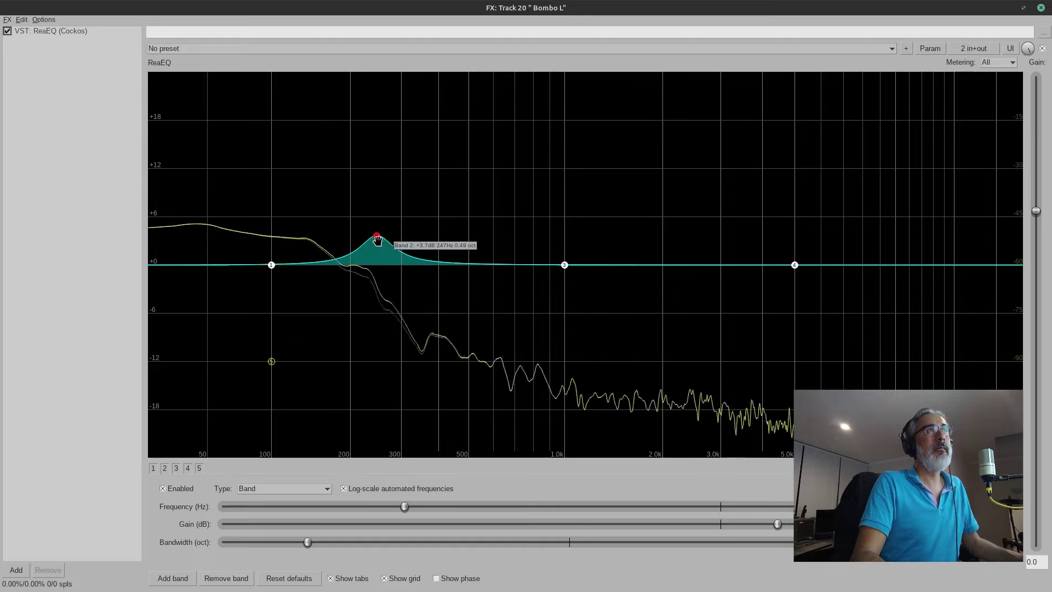
drag(378, 237, 377, 340)
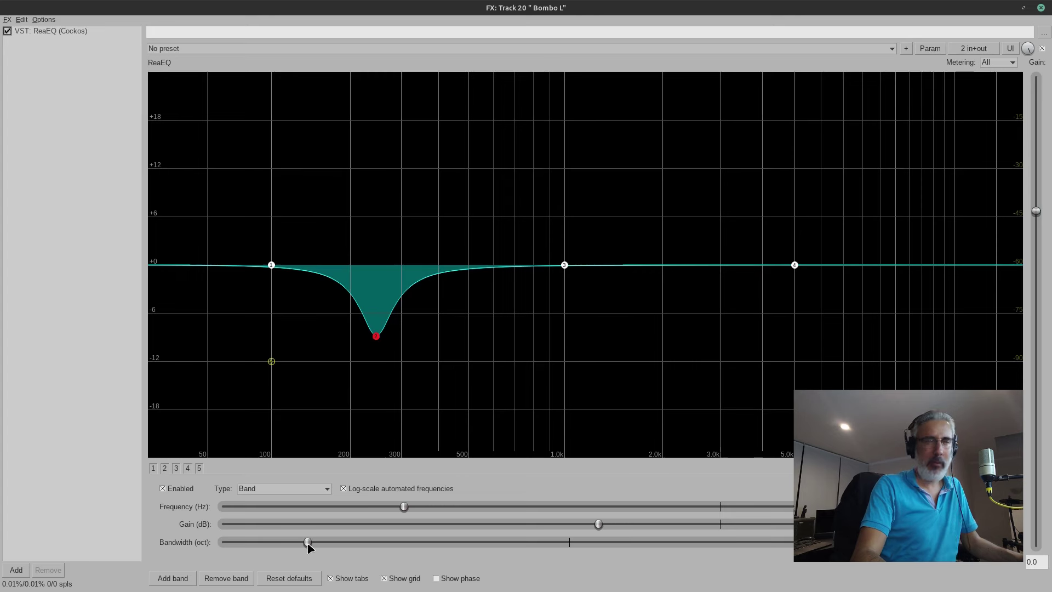
drag(308, 542, 276, 558)
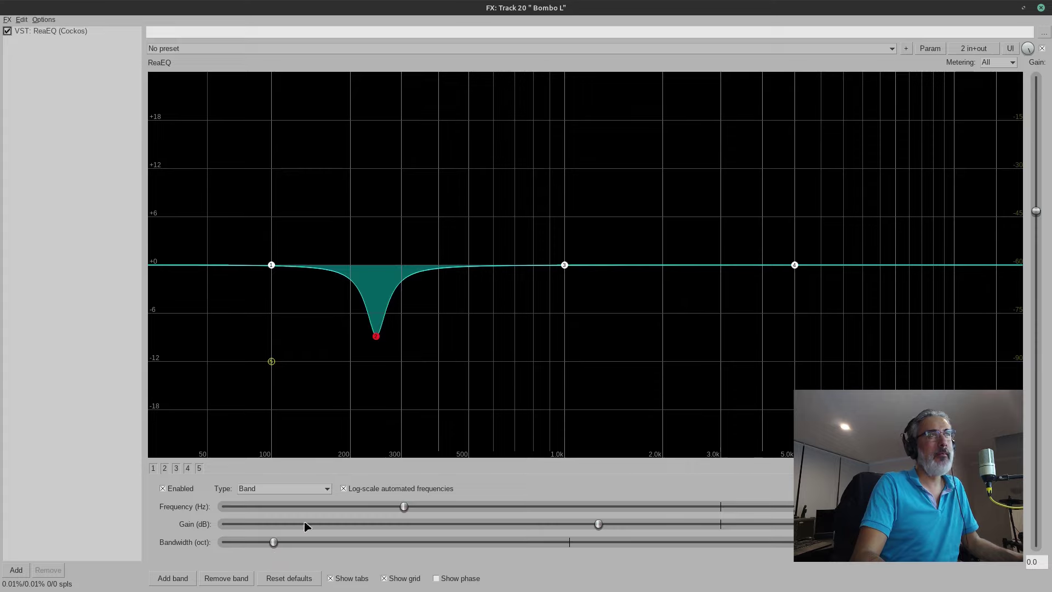
Boost band 3 to about +11 dB at 2371 Hz while the kick plays, with its bandwidth narrowed to about 0.63 oct.
key(space)
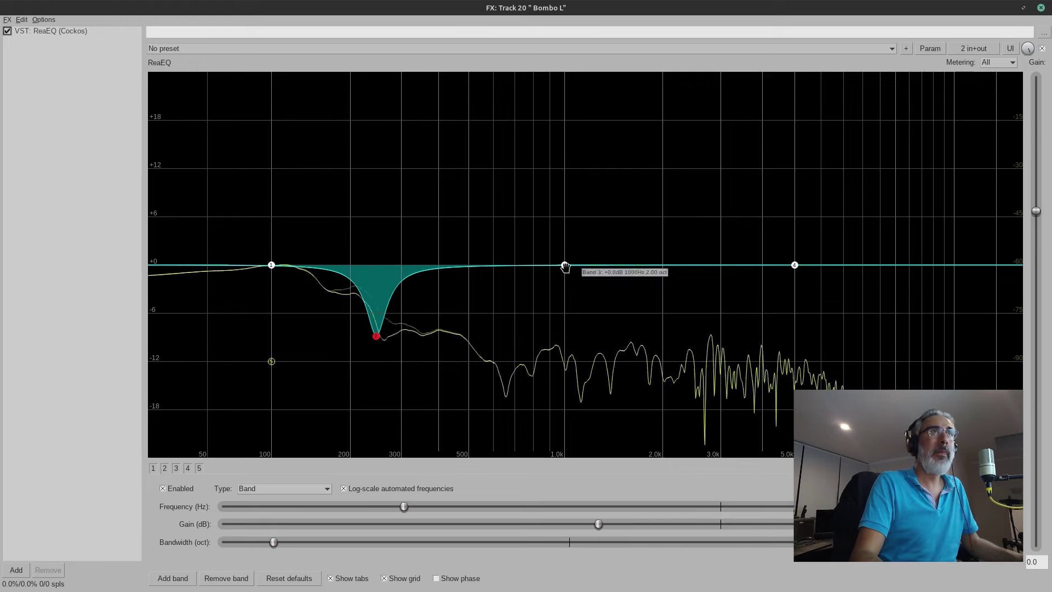
drag(564, 265, 651, 240)
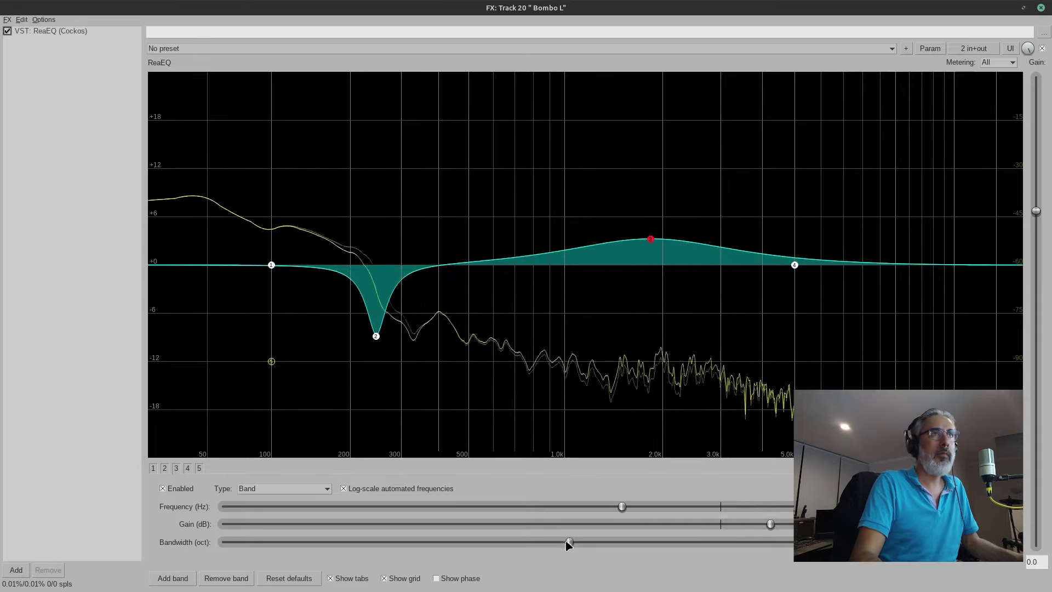
drag(568, 543, 334, 566)
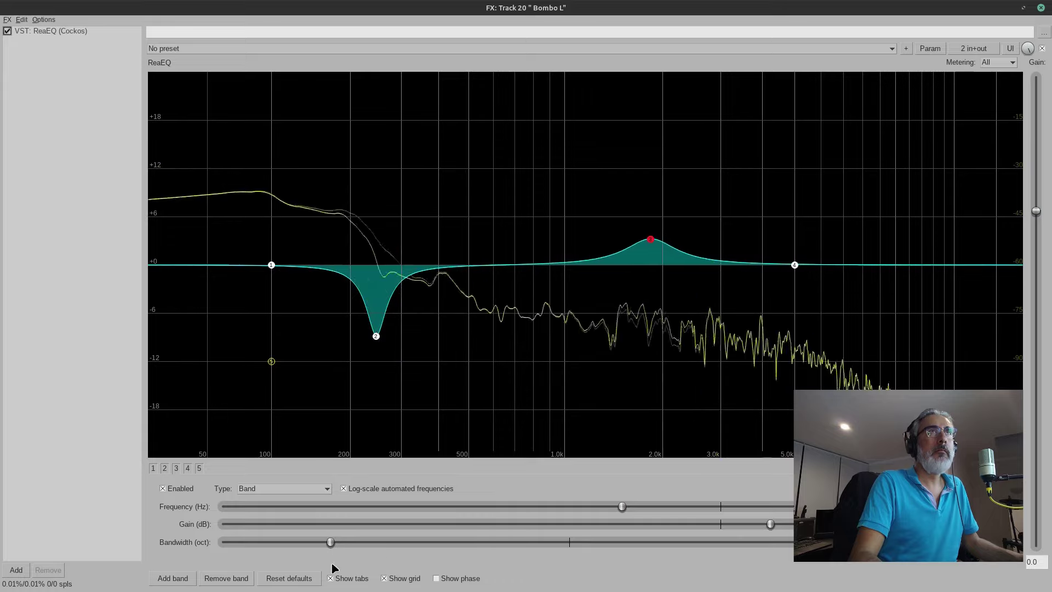
drag(651, 239, 687, 177)
mouse_move(689, 178)
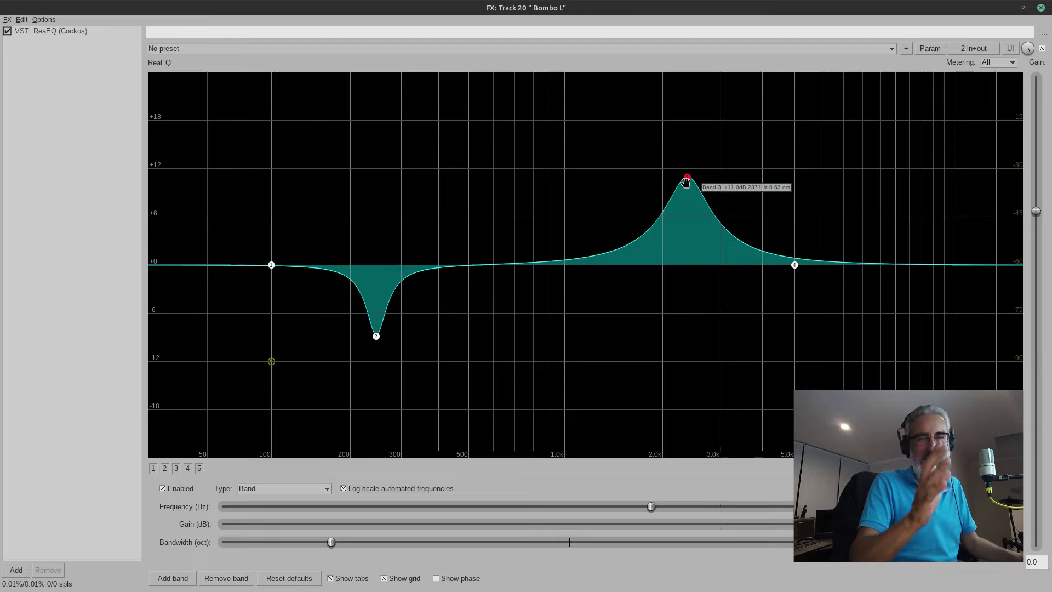
Play the kick and turn band 3 into a cut of about -6 dB near 2.3 kHz.
key(space)
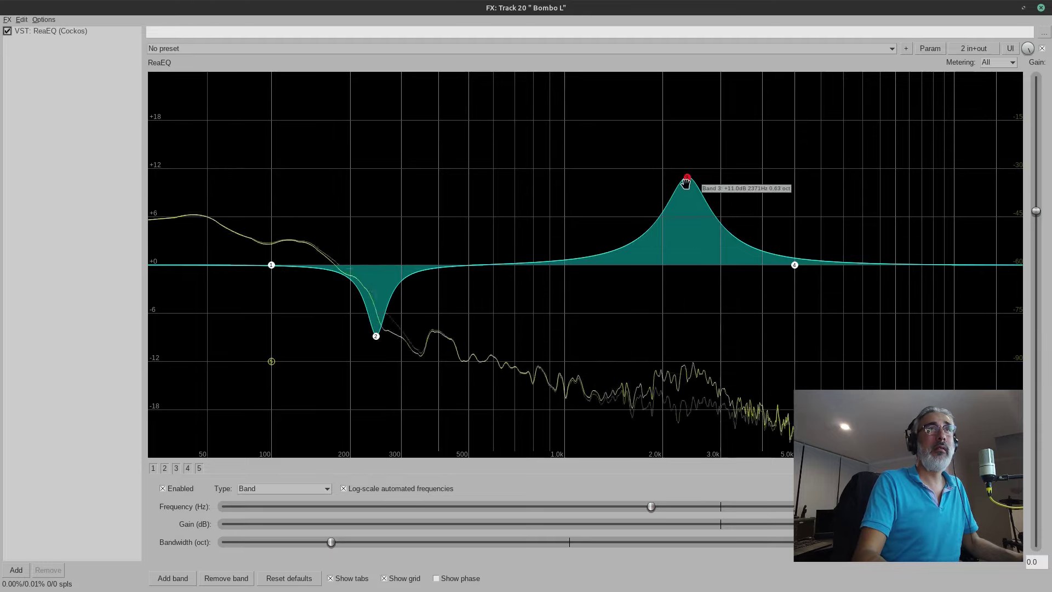
drag(687, 178, 682, 324)
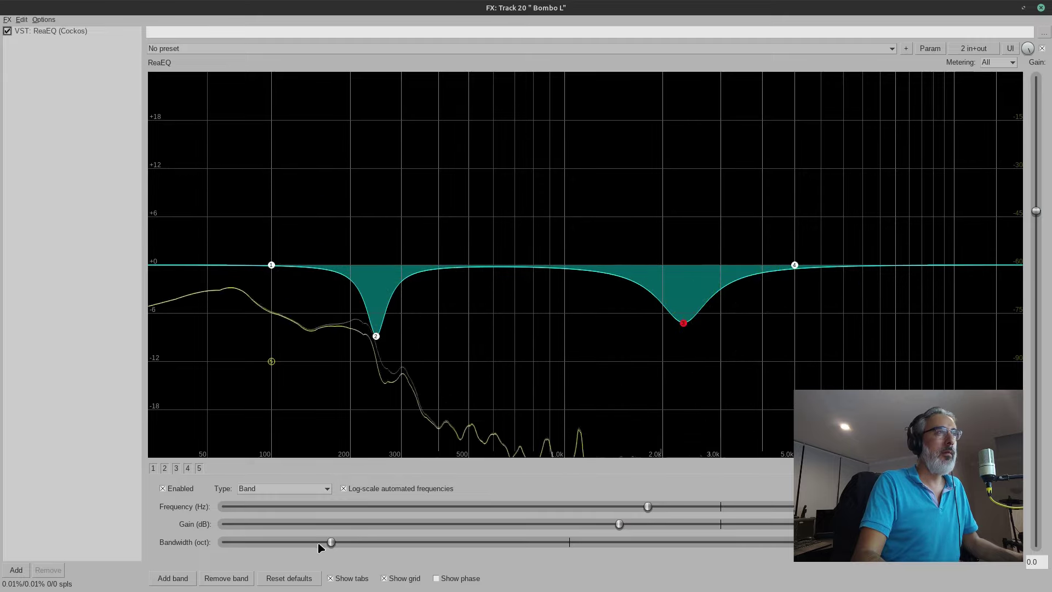
drag(681, 334, 682, 337)
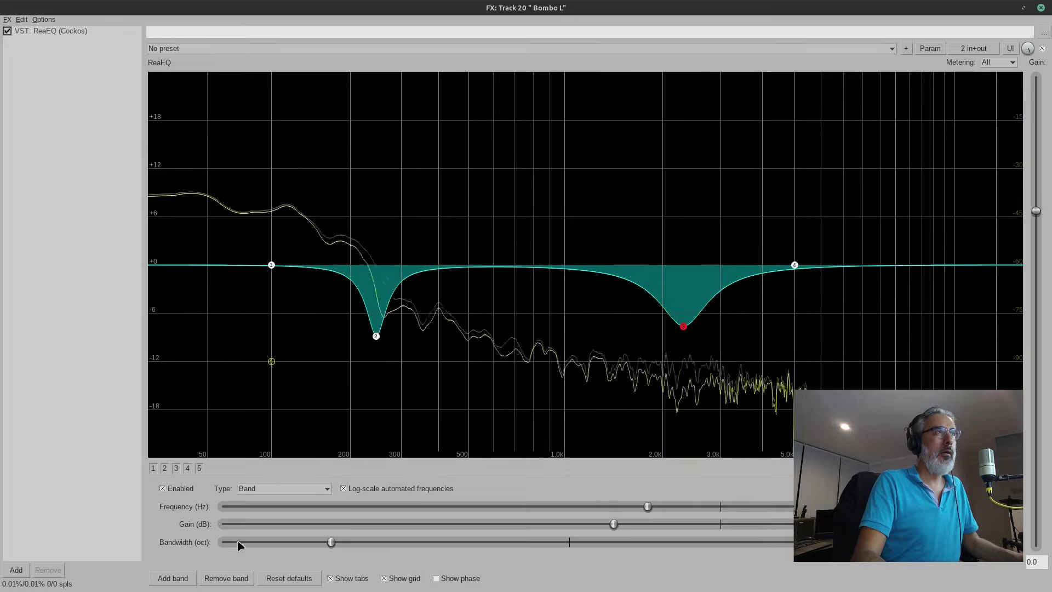
key(space)
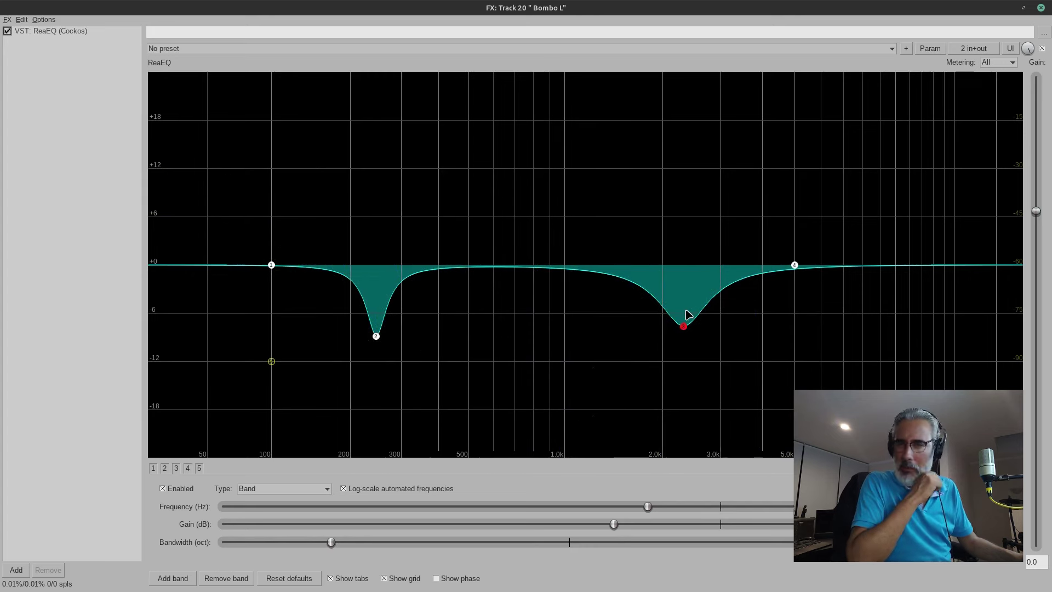
drag(689, 316, 686, 302)
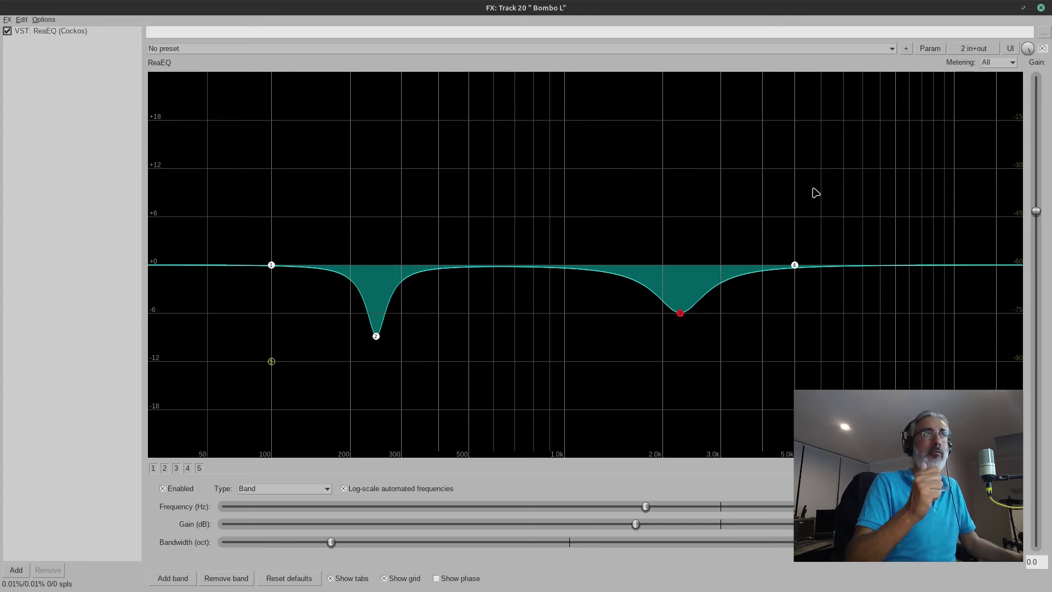
Change band 1 to the Band filter type and place it slightly above 100 Hz at about 0 dB.
click(272, 266)
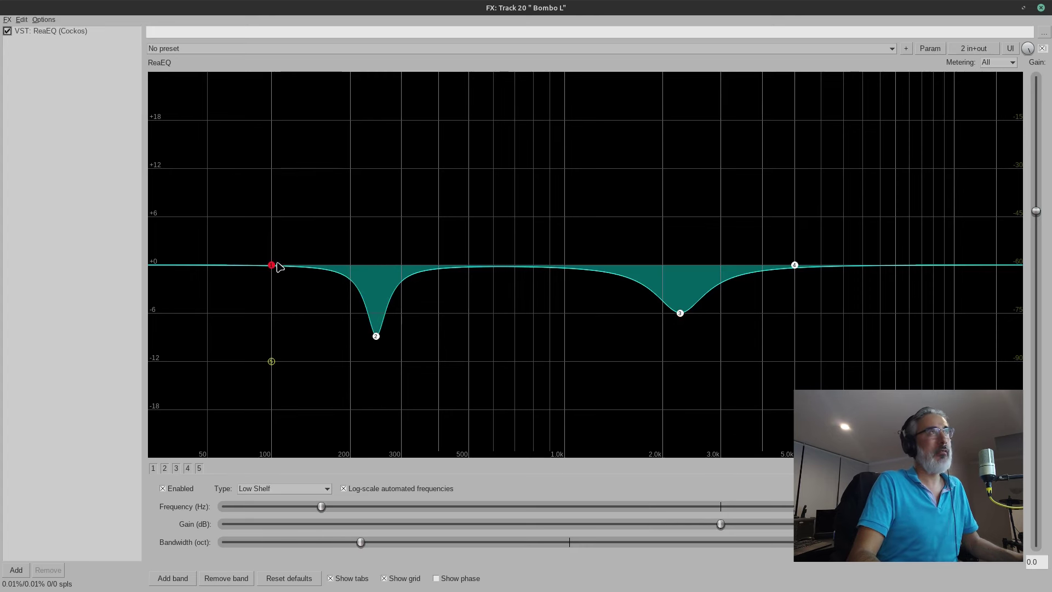
mouse_move(273, 266)
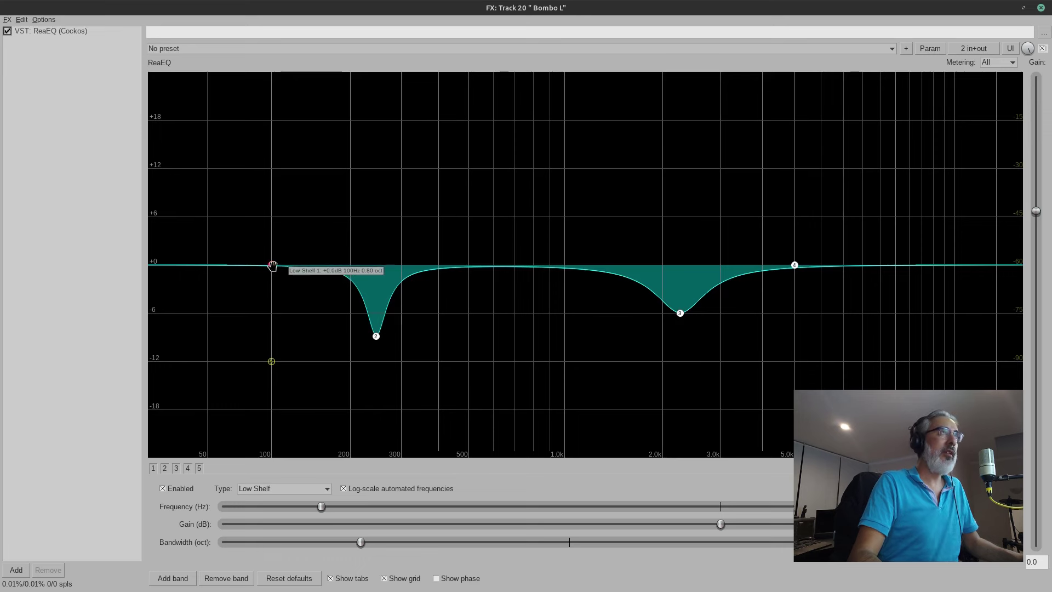
mouse_move(272, 266)
mouse_down()
mouse_move(277, 202)
mouse_move(265, 244)
mouse_move(275, 266)
mouse_up()
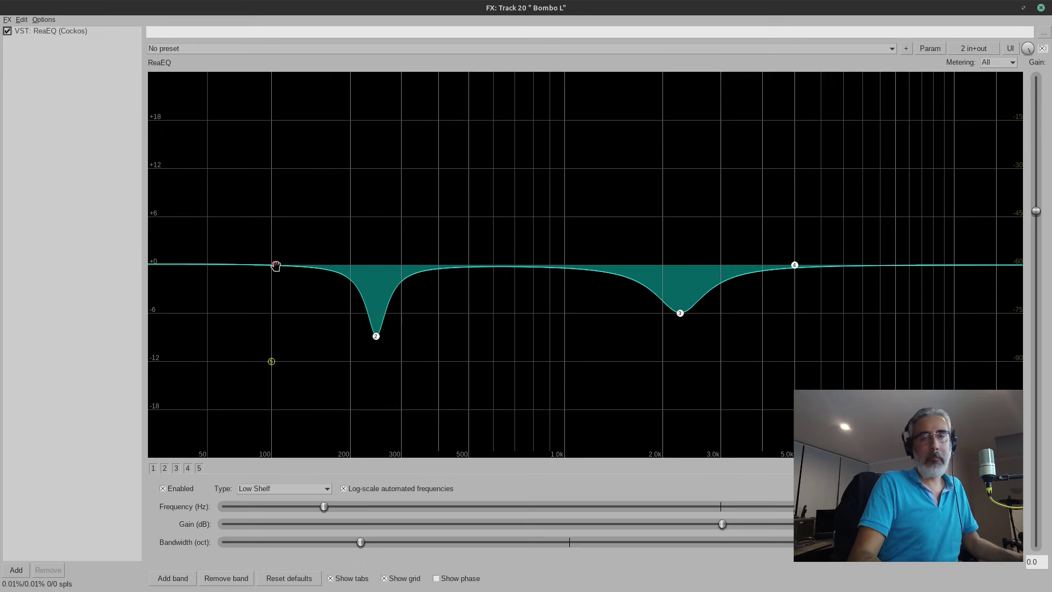
click(289, 490)
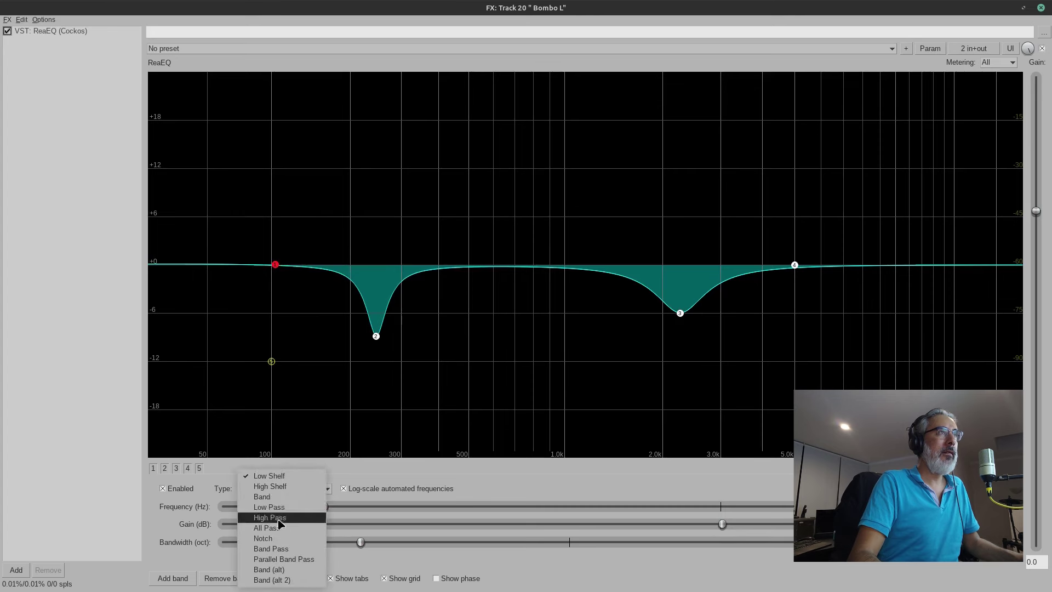
click(290, 503)
mouse_move(275, 265)
mouse_down()
mouse_move(289, 236)
mouse_move(278, 216)
mouse_move(277, 267)
mouse_up()
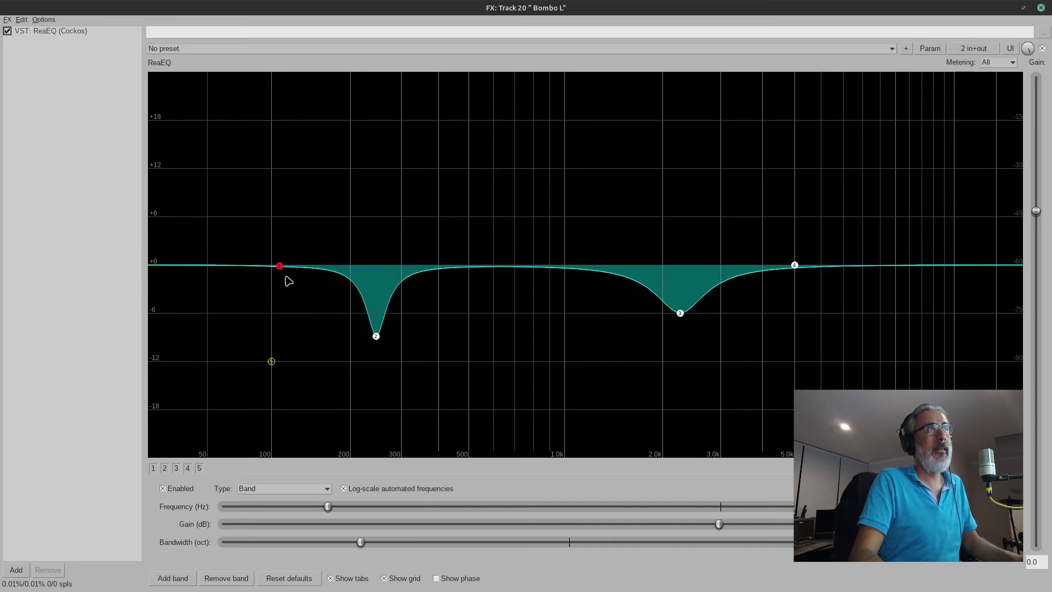
Boost band 1 to about +5.9 dB at 99 Hz while listening and widen its bandwidth to about 1.26 oct.
drag(279, 266, 269, 152)
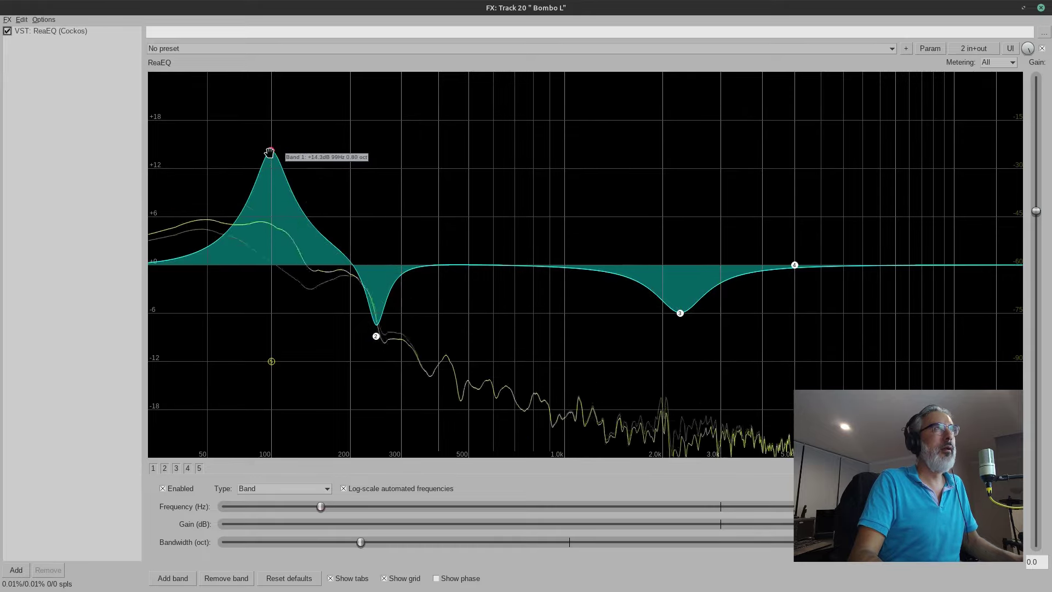
drag(269, 153, 269, 221)
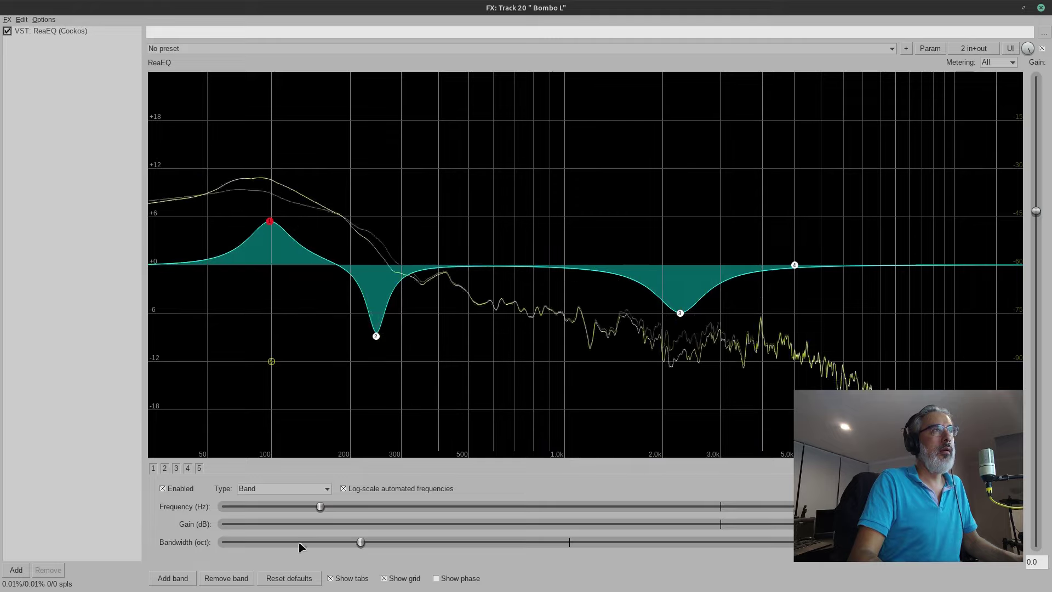
drag(360, 542, 445, 545)
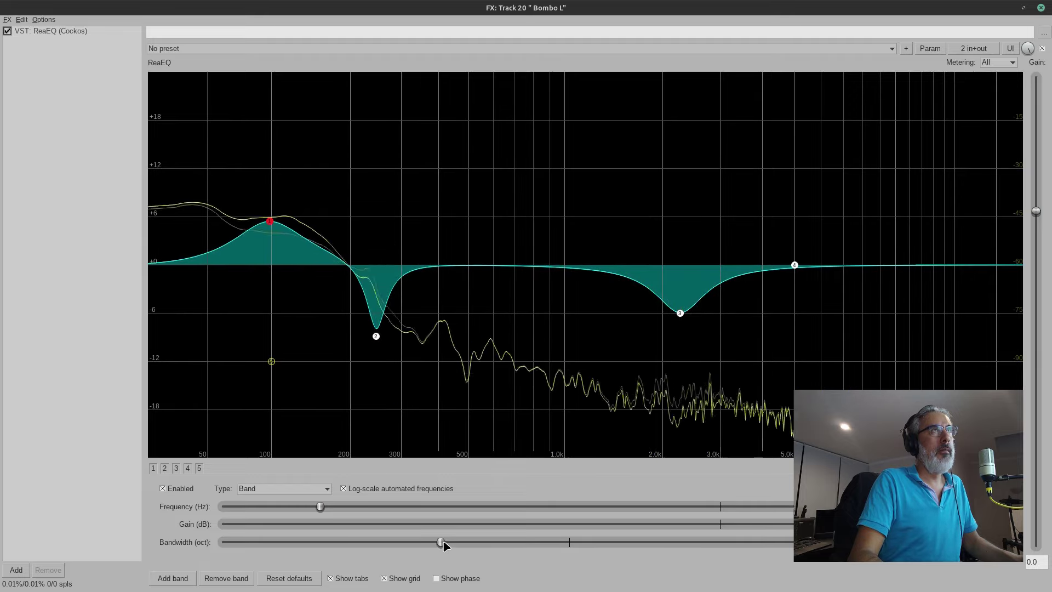
key(space)
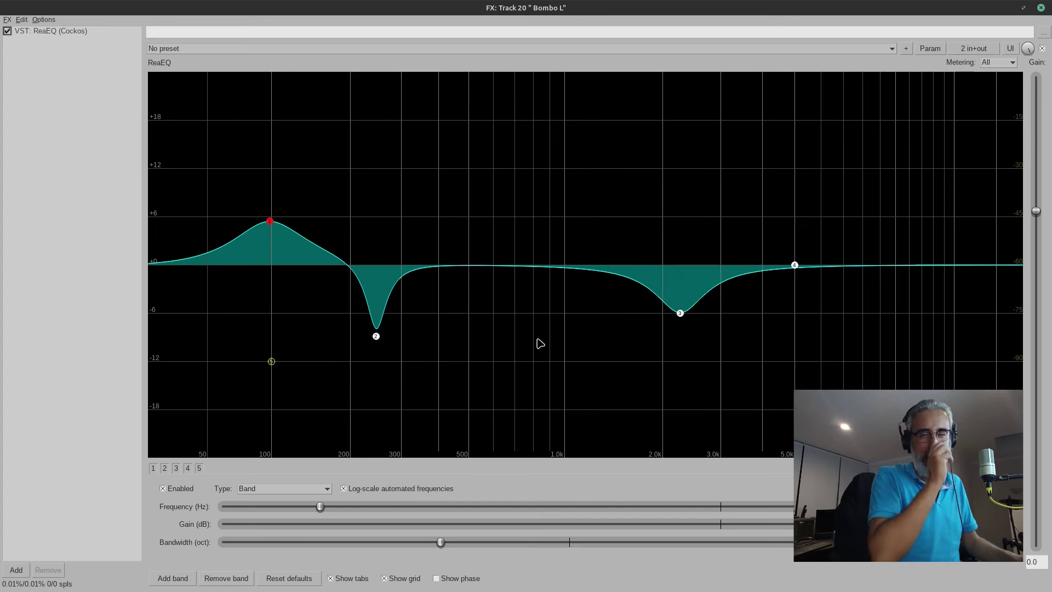
key(space)
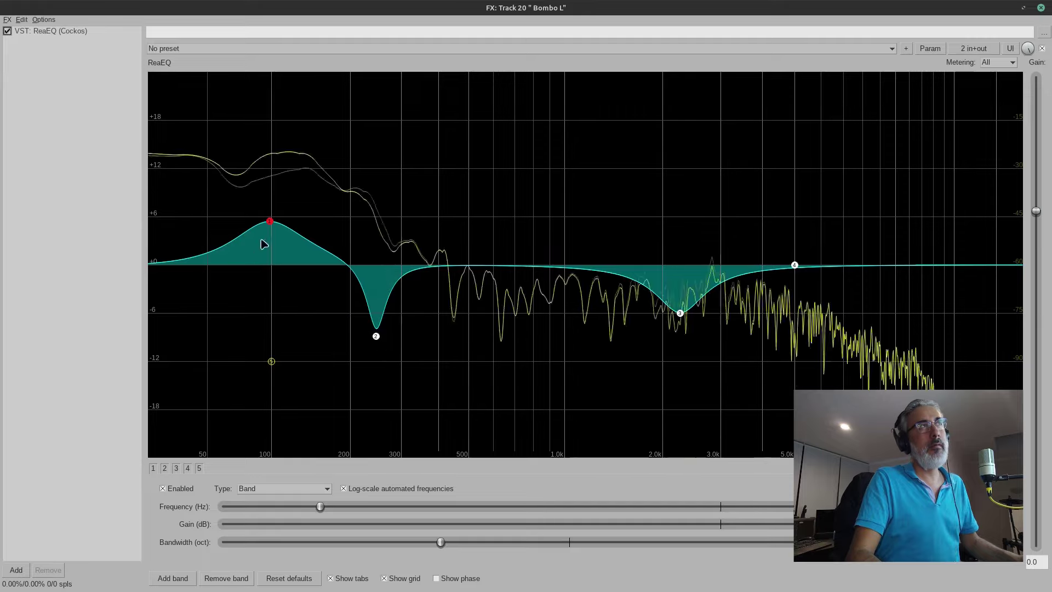
mouse_move(269, 221)
mouse_down()
mouse_move(274, 135)
mouse_move(271, 263)
mouse_move(271, 219)
mouse_up()
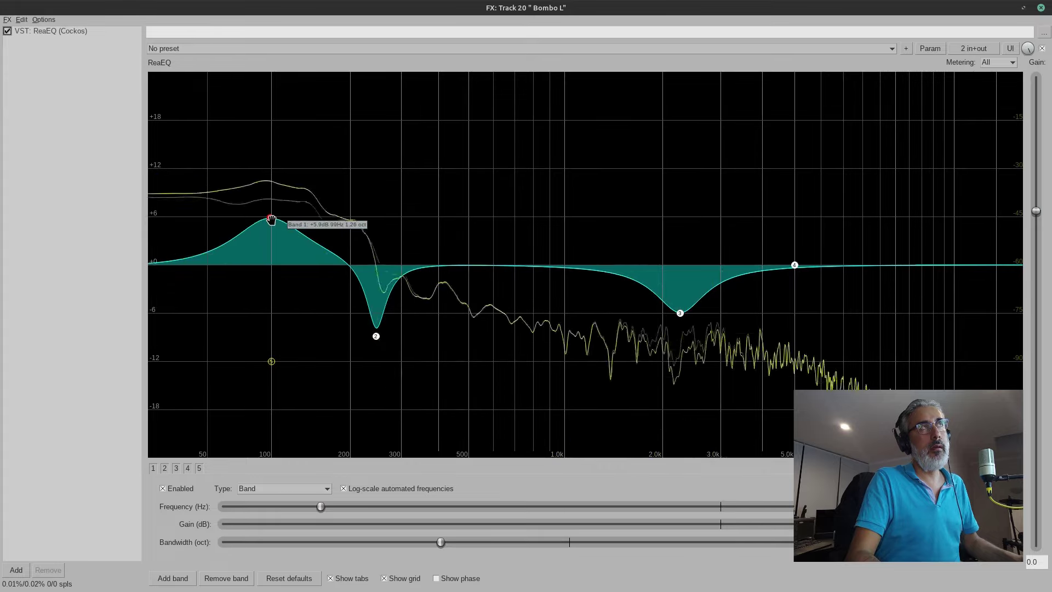
key(space)
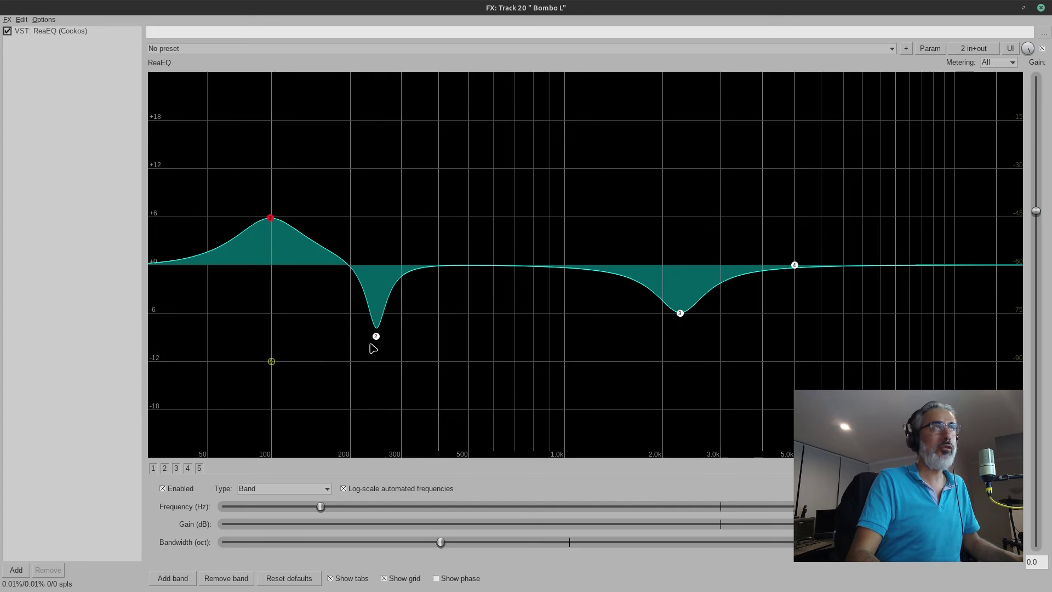
Select band 2 and slightly widen the bandwidth of its cut while the kick plays.
click(375, 337)
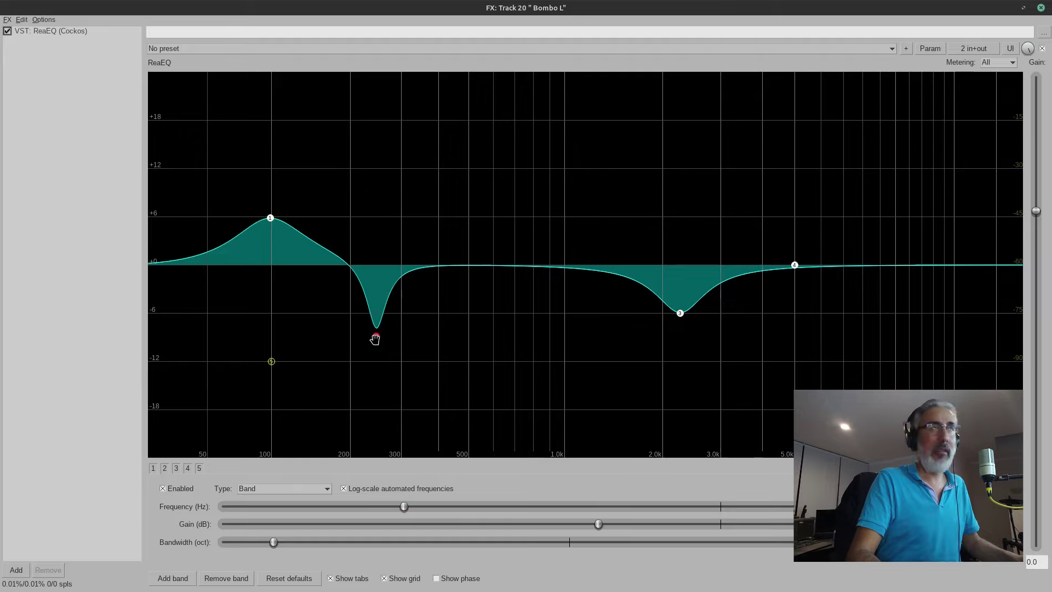
key(space)
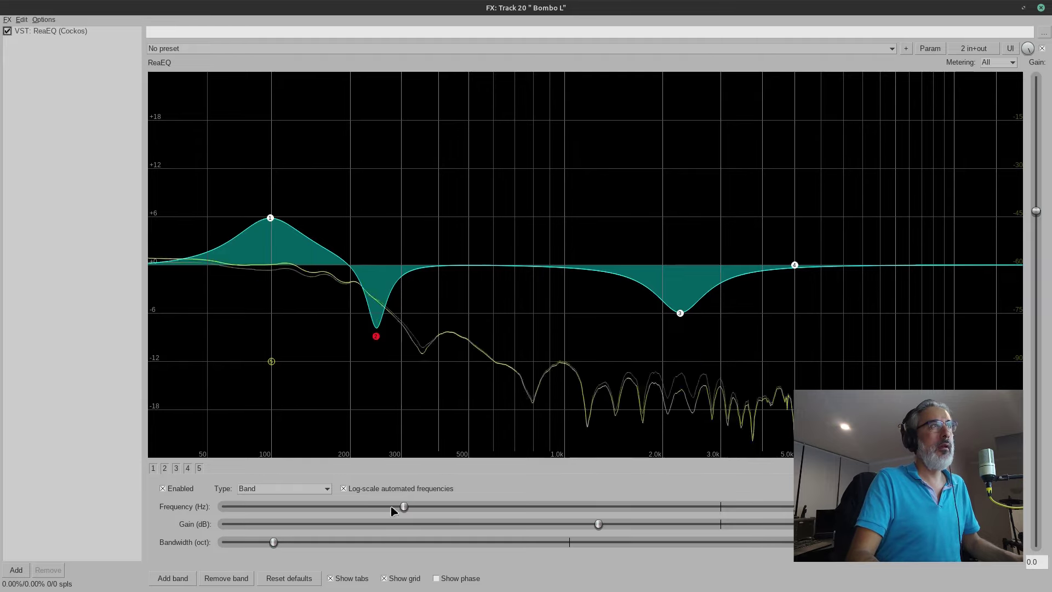
drag(274, 542, 294, 538)
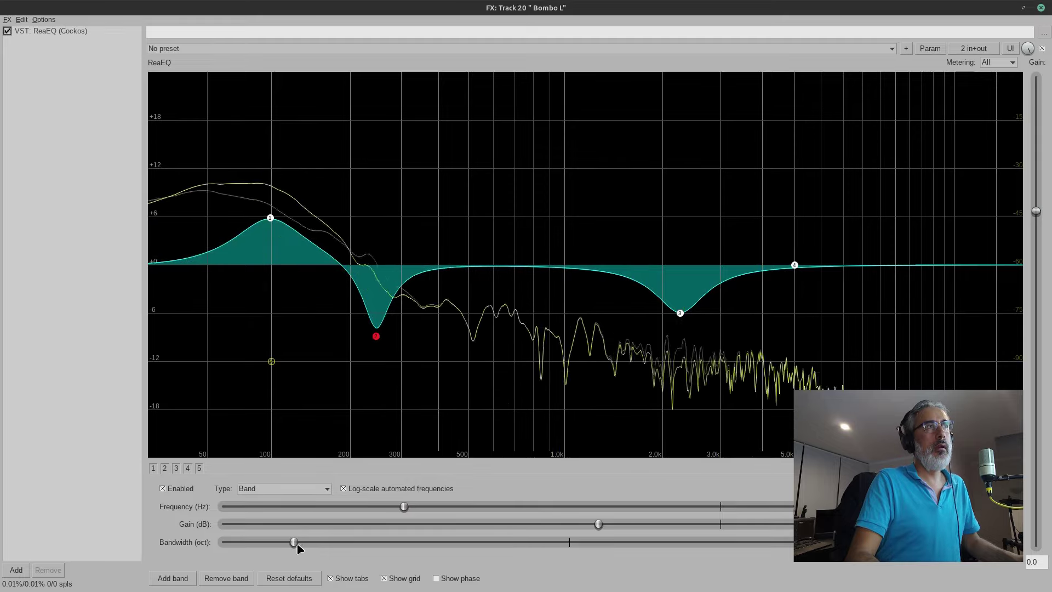
drag(297, 544, 302, 550)
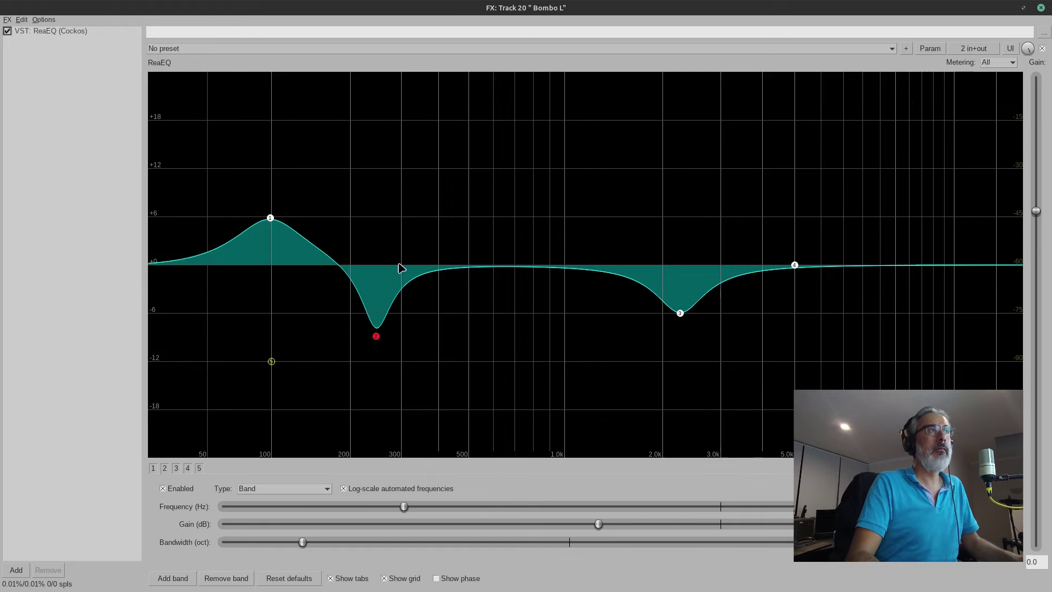
Compare the kick with band 2 disabled and enabled, and deepen its cut to about -12.5 dB just above 200 Hz.
click(164, 489)
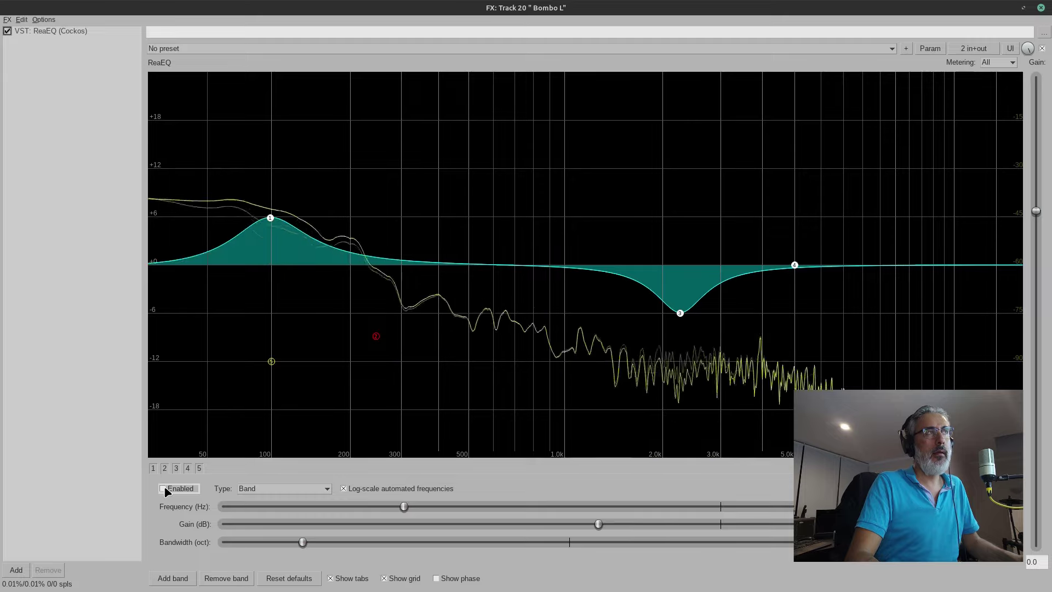
click(163, 488)
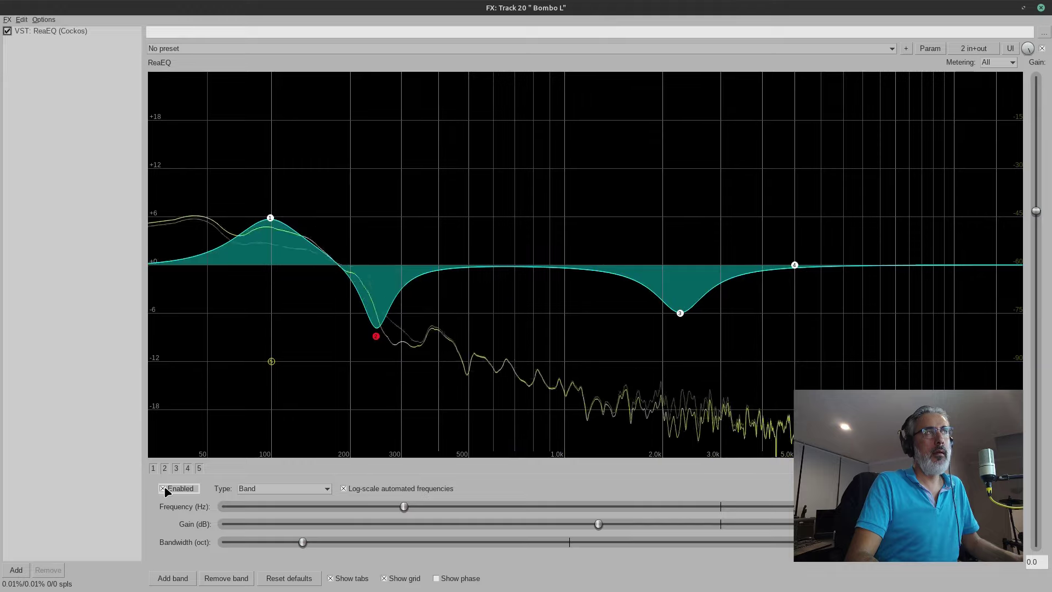
click(164, 489)
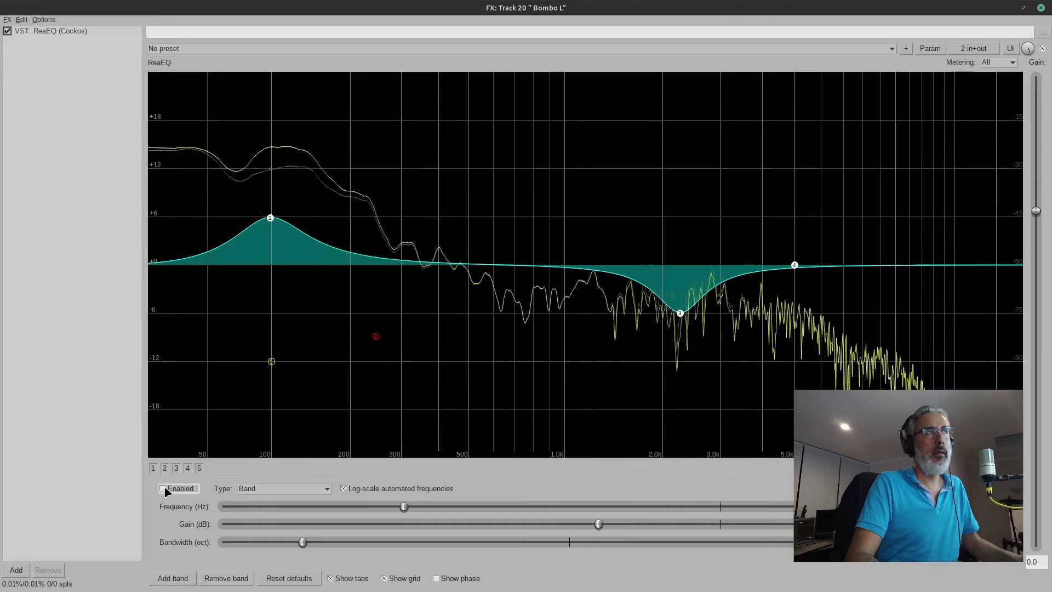
click(165, 489)
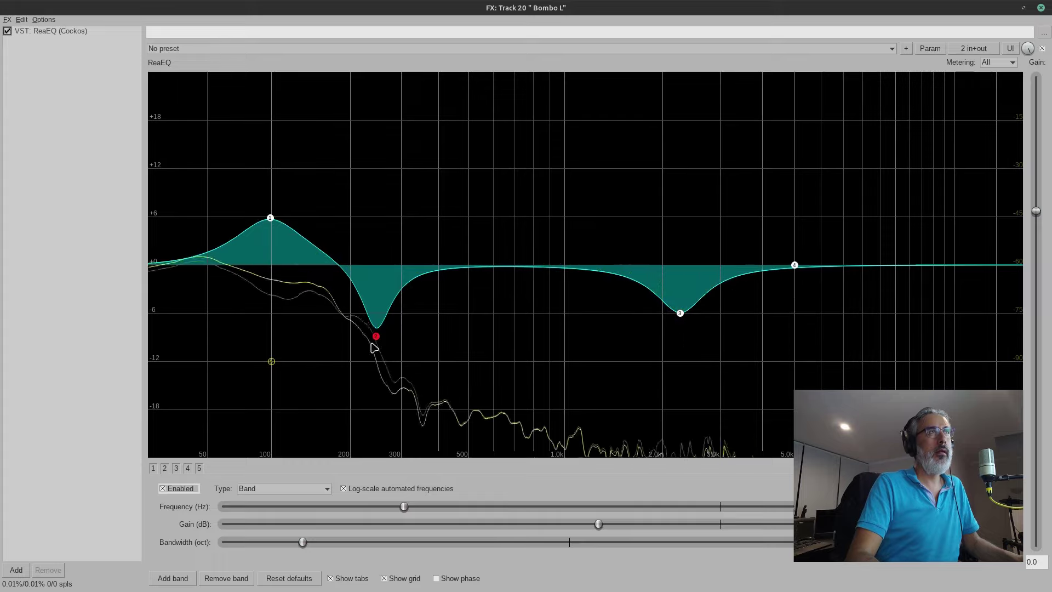
drag(376, 337, 359, 367)
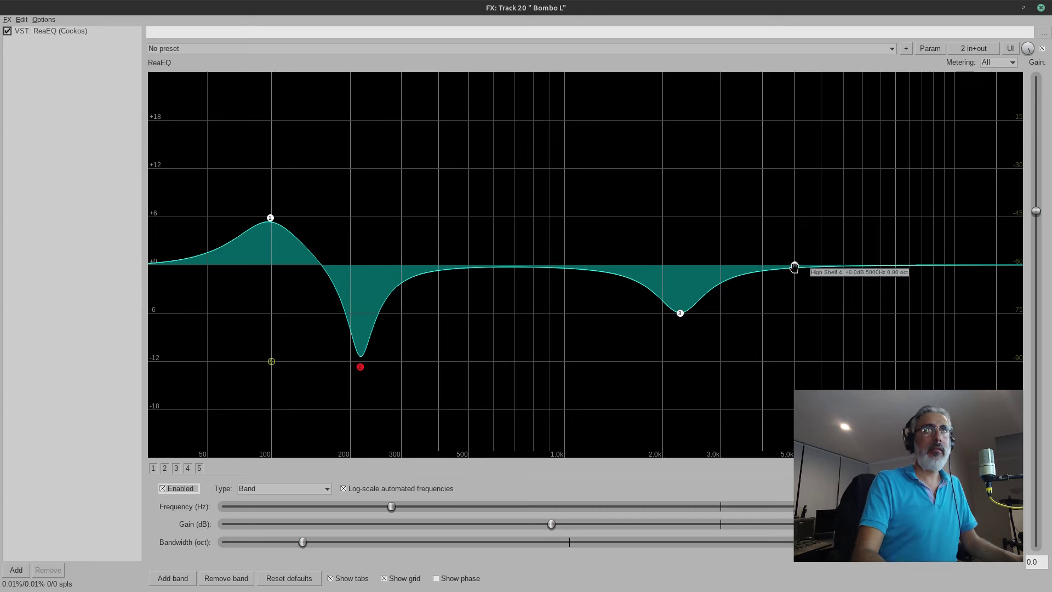
Change band 4 to the Band filter type and place it near 7.1 kHz at about +0.4 dB.
drag(794, 267, 841, 250)
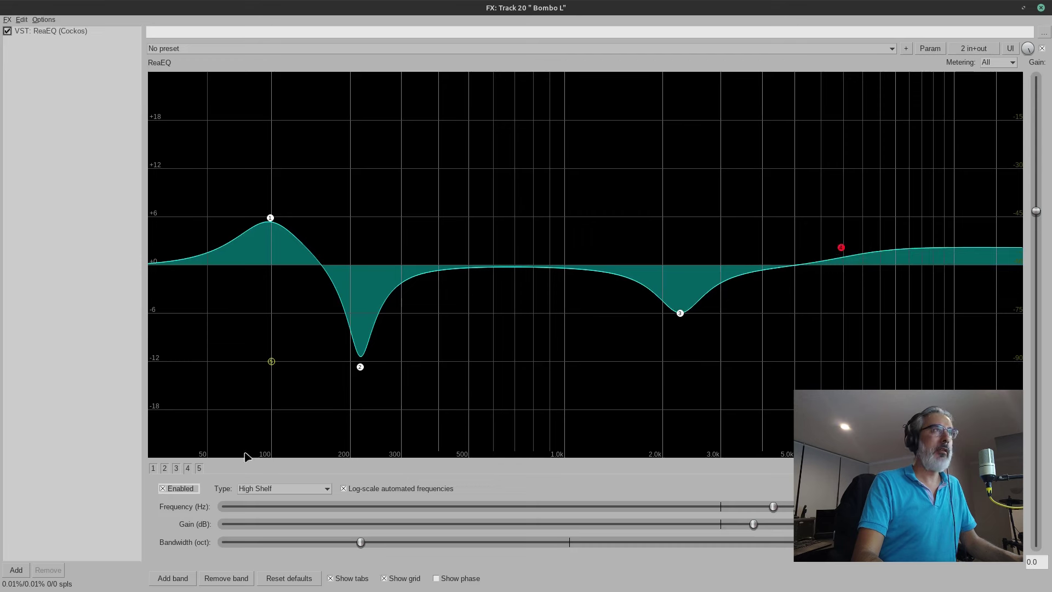
click(244, 491)
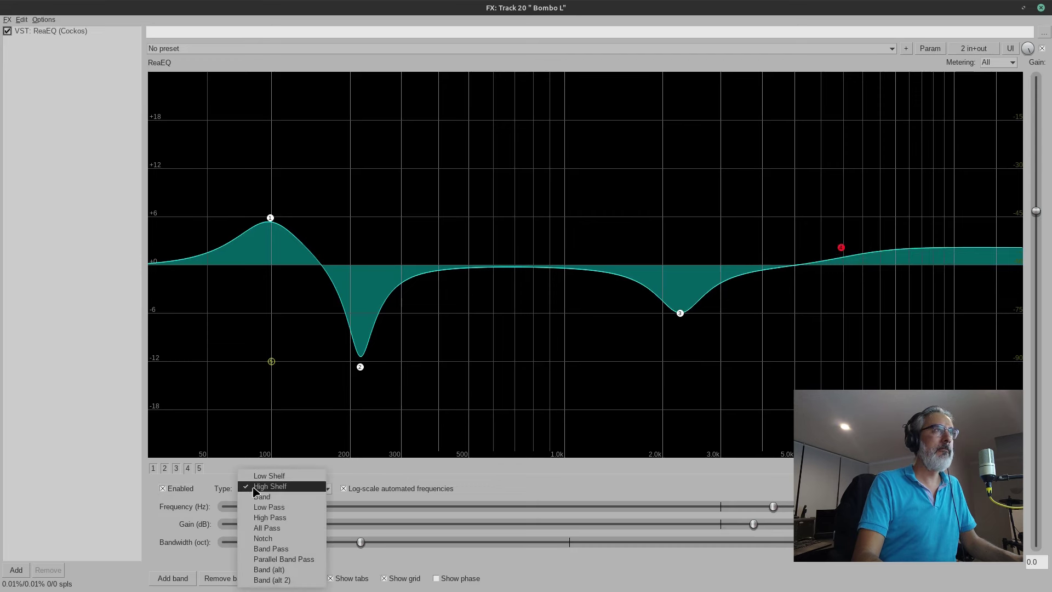
click(279, 499)
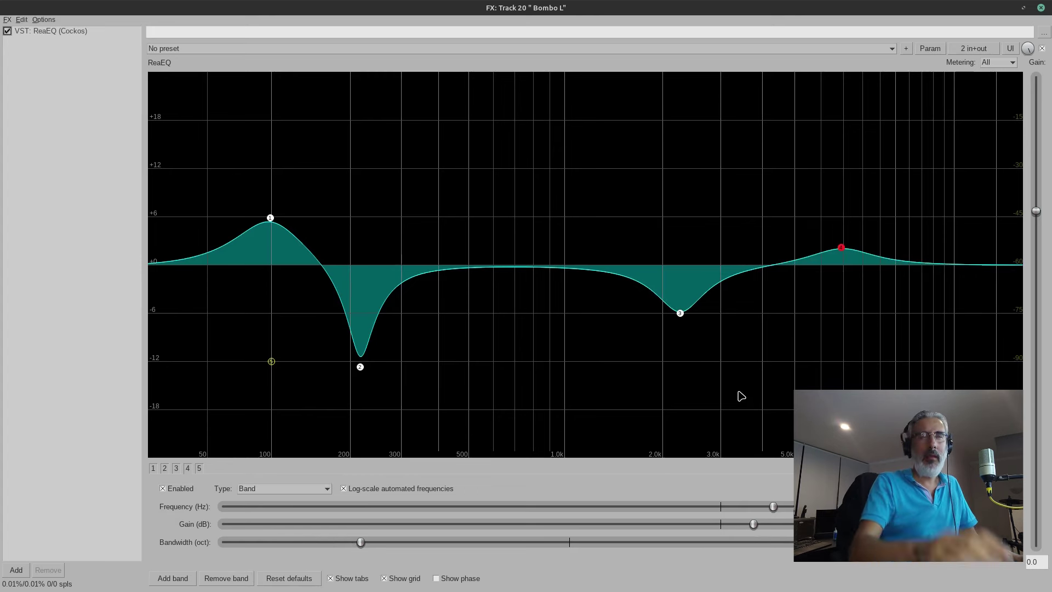
drag(841, 247, 845, 262)
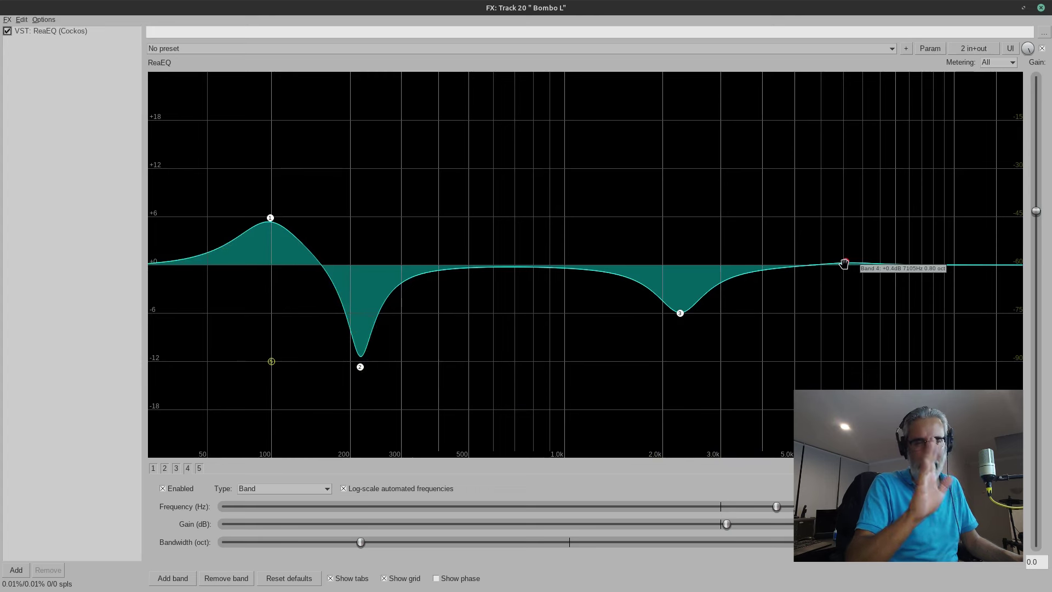
Audition band 4 at an extreme boost of about +18 dB during playback, and settle it at about +6 dB near 7.7 kHz.
key(space)
drag(845, 262, 859, 118)
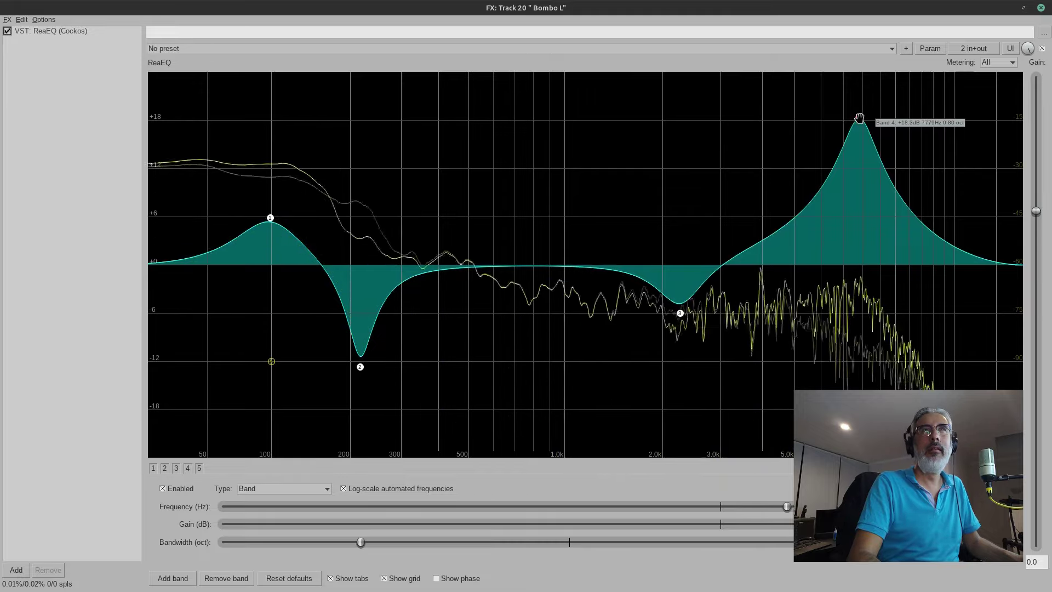
drag(859, 118, 857, 215)
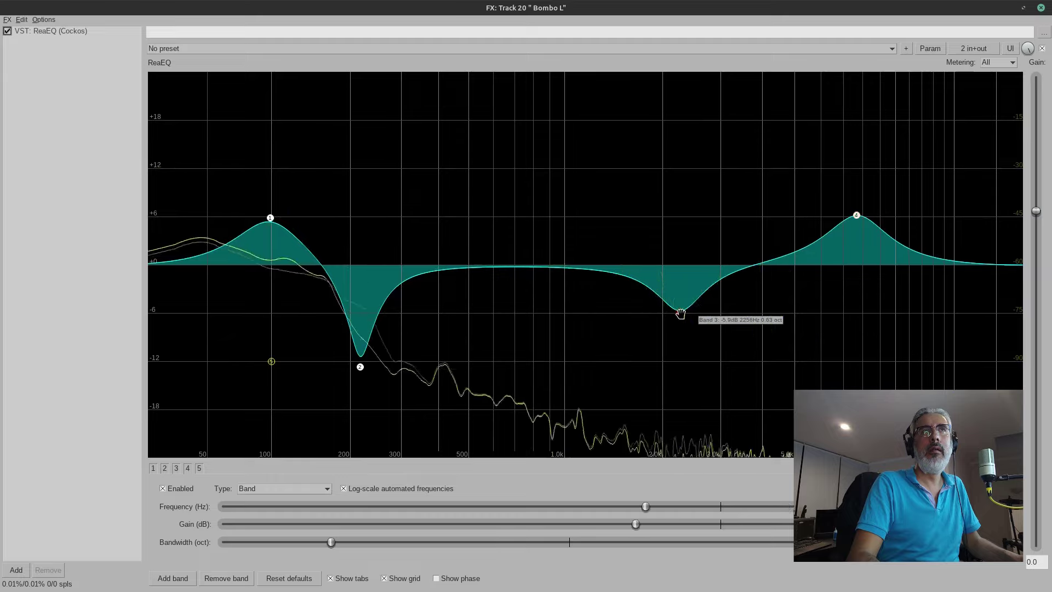
Deepen band 3's cut to about -8 dB near 2.4 kHz and slightly widen its bandwidth.
mouse_move(679, 313)
mouse_down()
mouse_move(695, 180)
mouse_move(691, 330)
mouse_up()
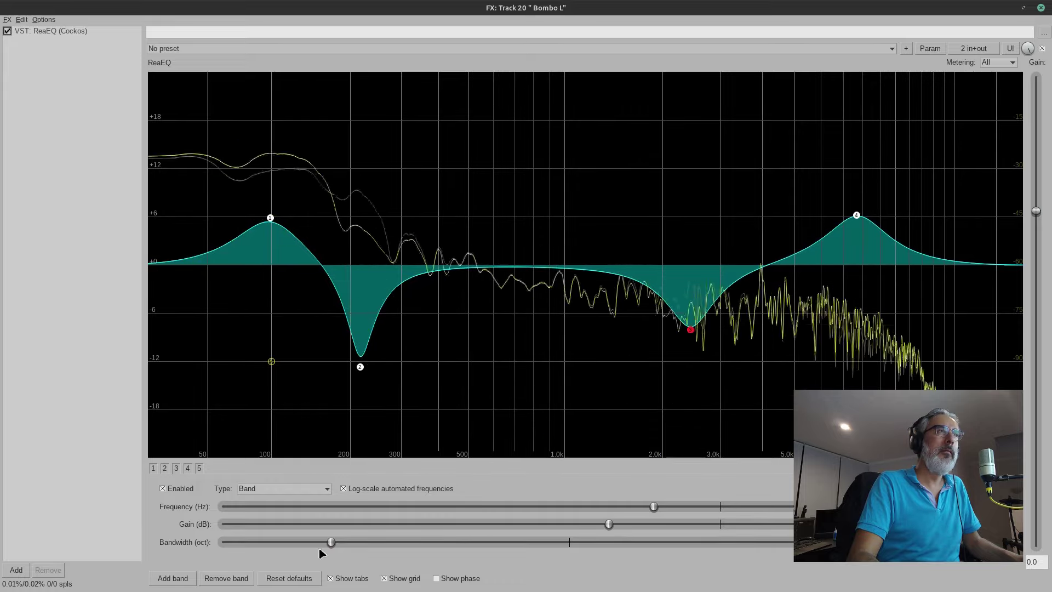
drag(329, 545, 350, 554)
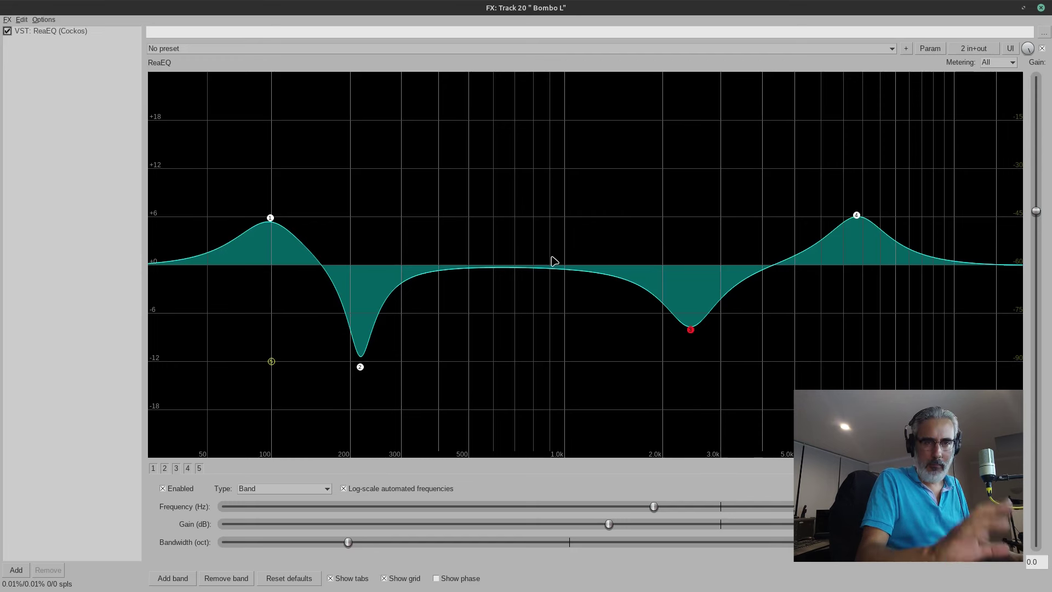
Compare the kick with ReaEQ bypassed and active, stop playback, and close the Bombo L effects window.
click(1043, 49)
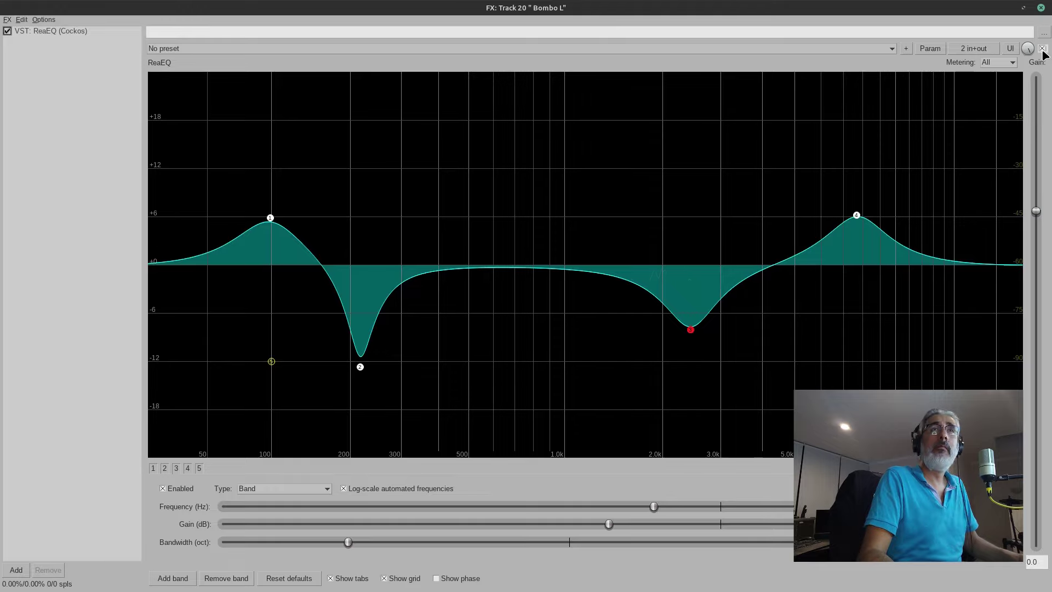
key(space)
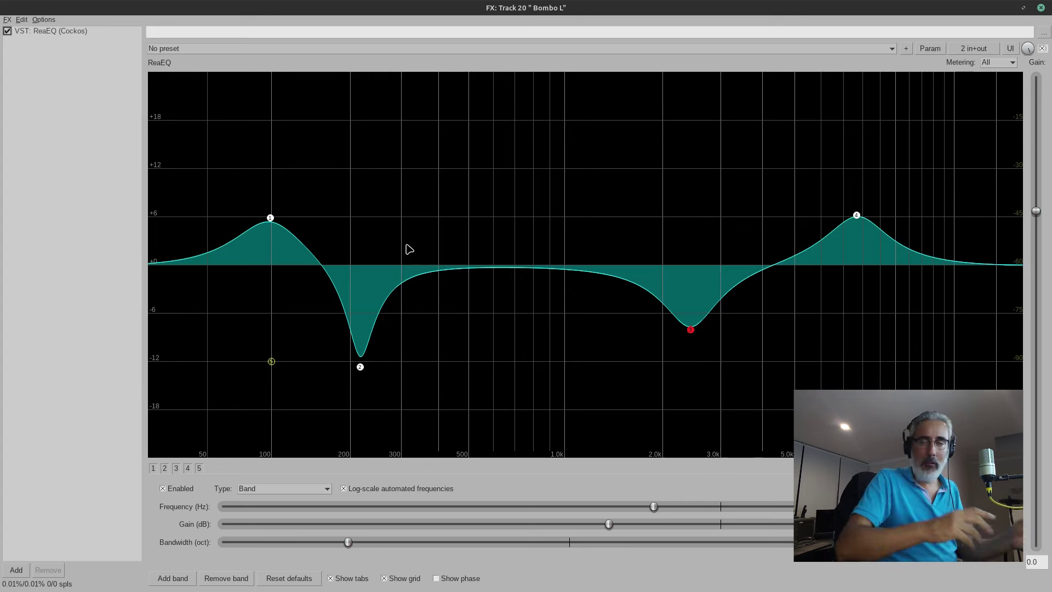
key(Escape)
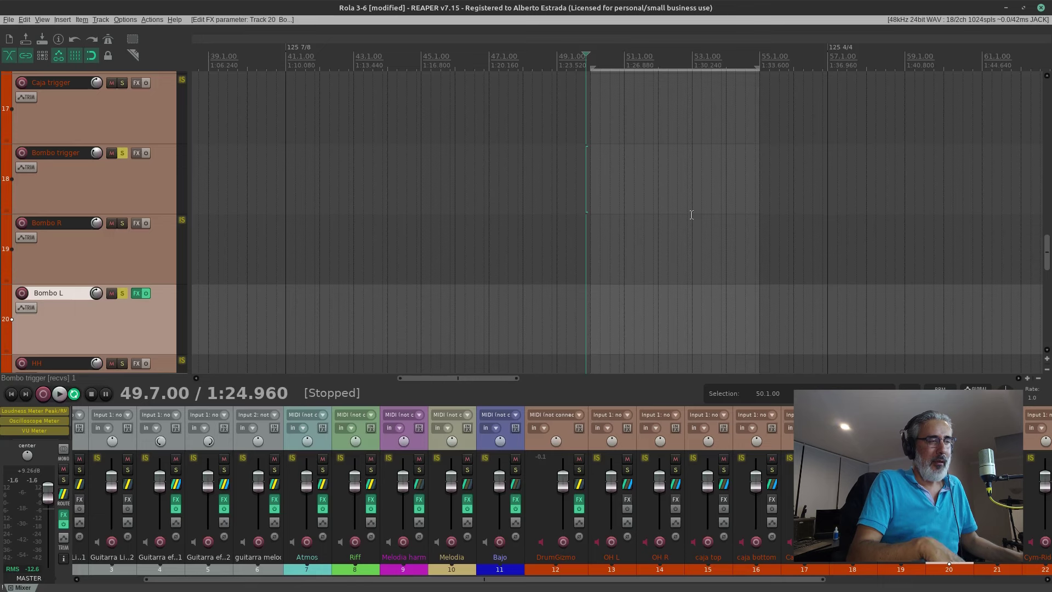